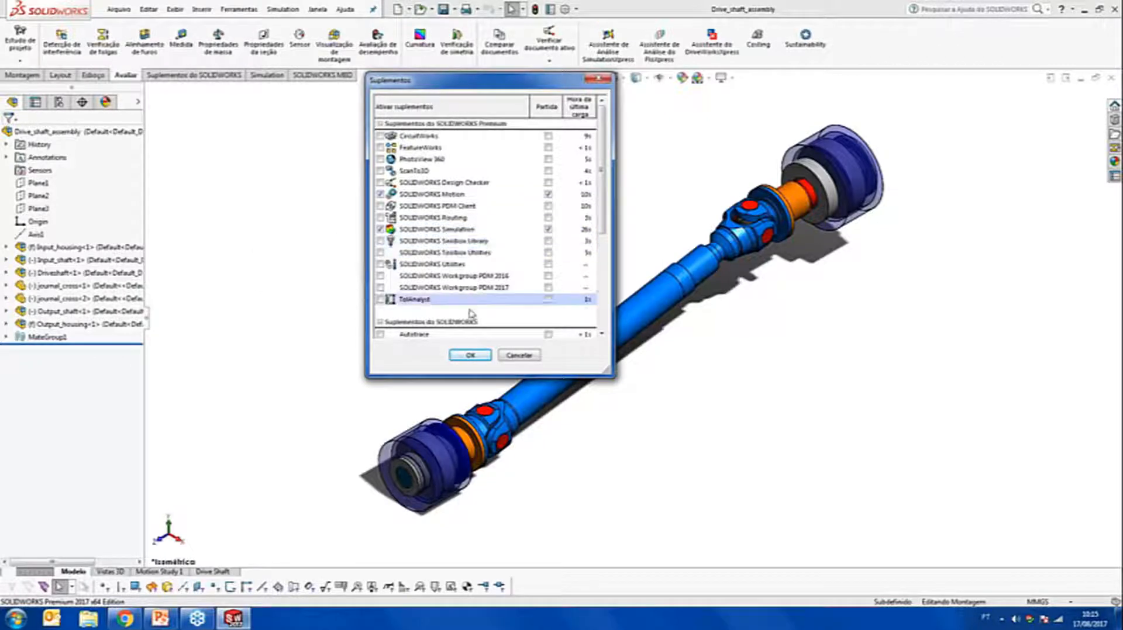
Accept the add-in selection with SOLIDWORKS Motion and Simulation enabled, and create a new motion study for the drive shaft assembly
click(472, 355)
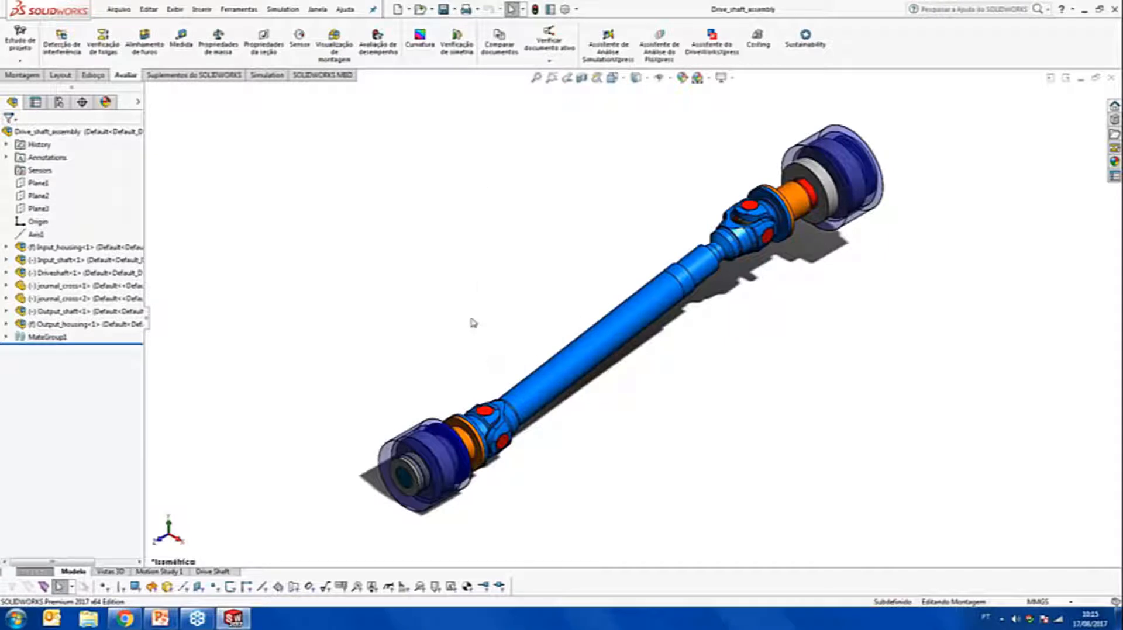
scroll(708, 344, down, 2)
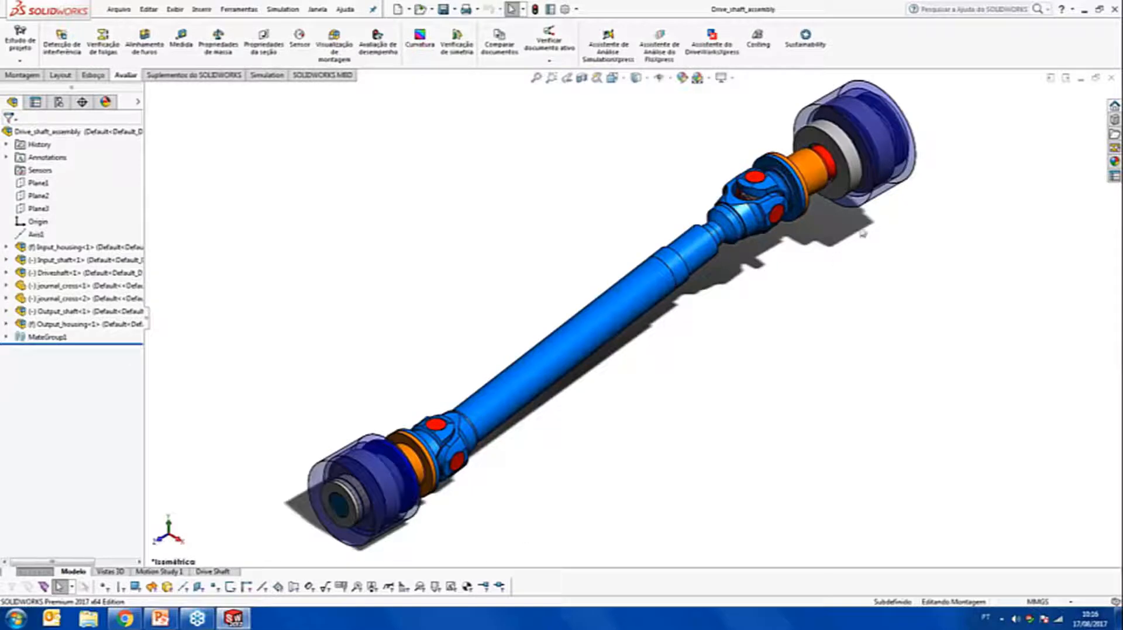
right_click(212, 573)
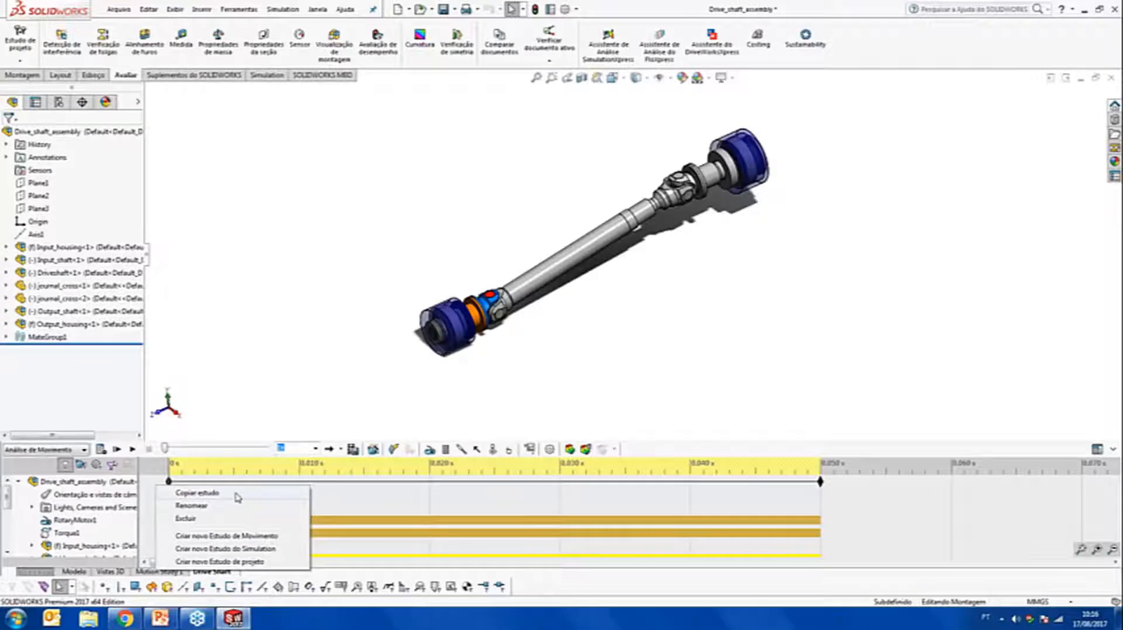
click(237, 536)
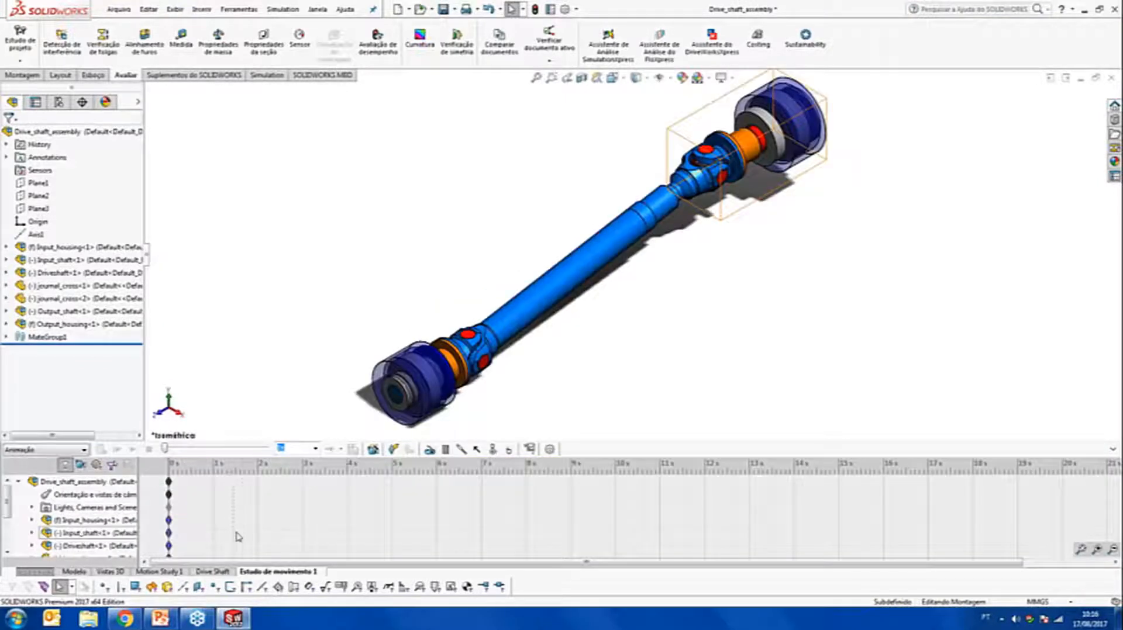
Rename the new motion study as CADWORKS
right_click(290, 572)
click(303, 506)
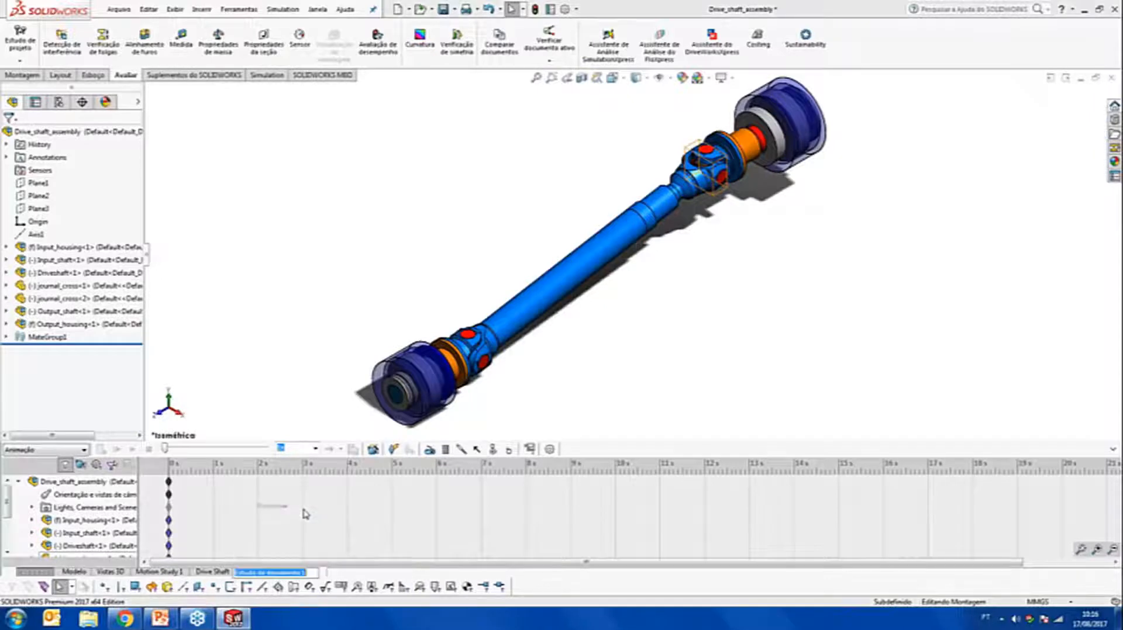
text(CaDW)
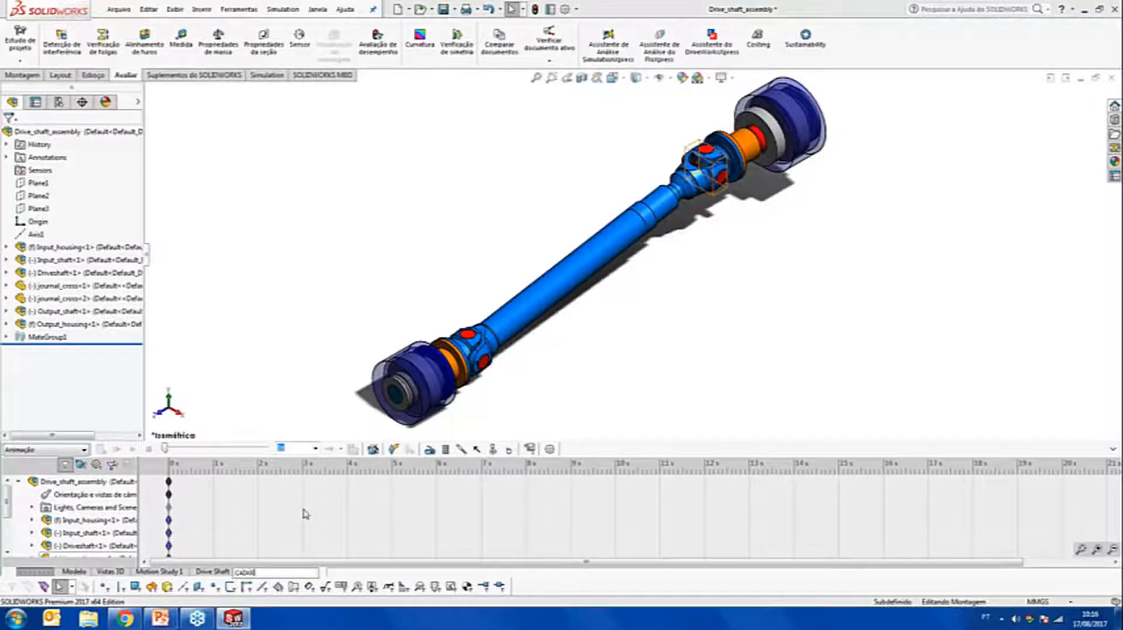
text(ORKS)
click(253, 290)
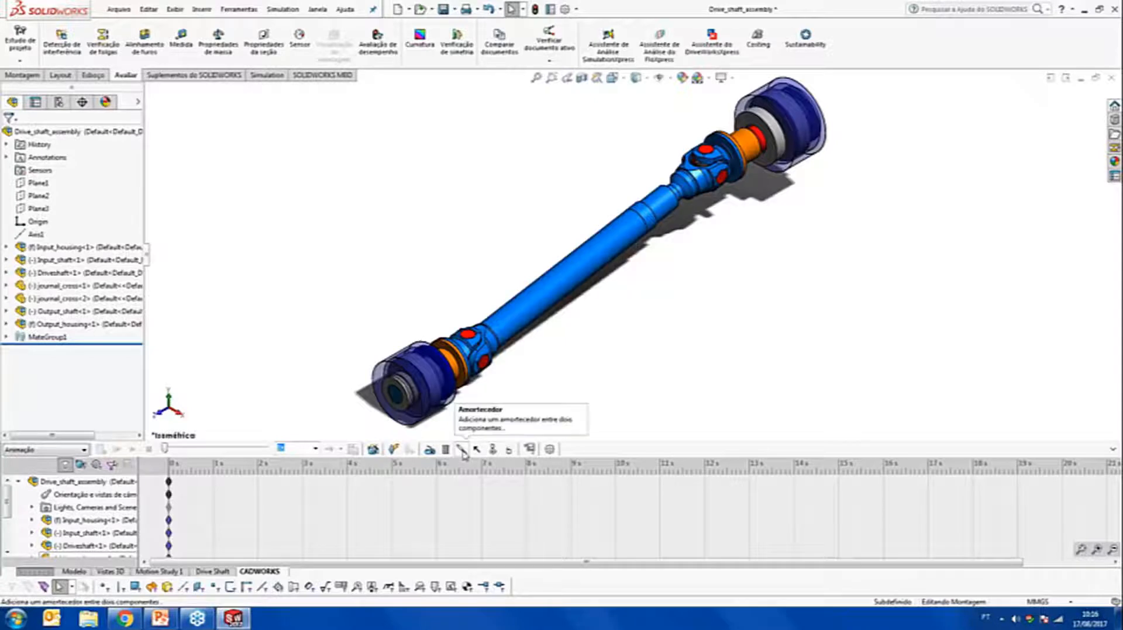
Add a constant-speed rotary motor of 2000 RPM to the input gear face on the input shaft
click(429, 450)
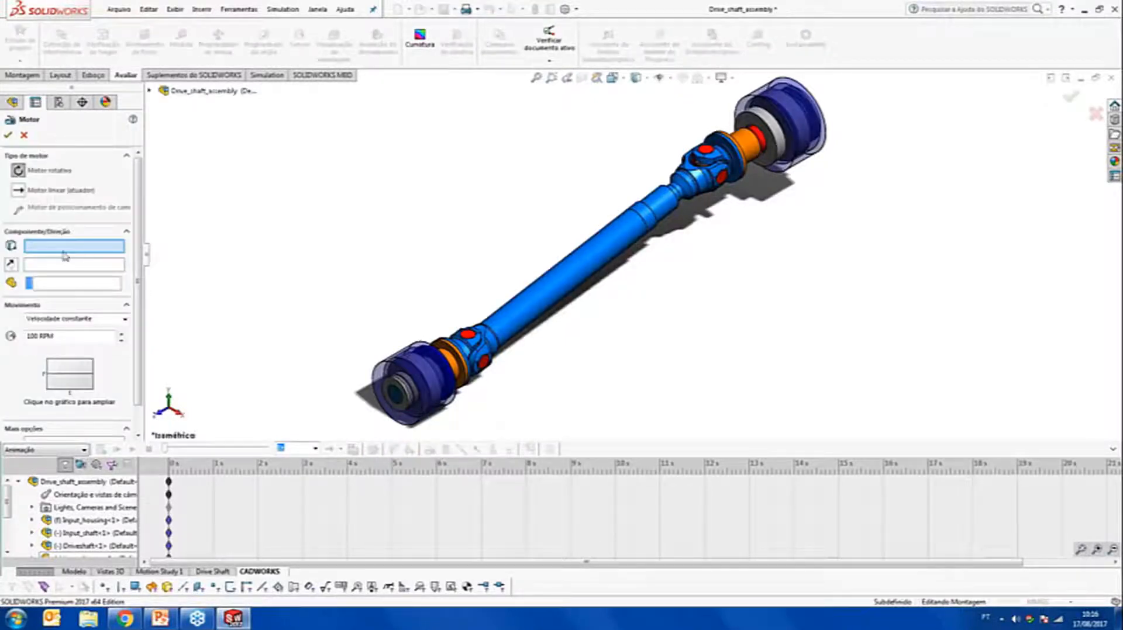
click(796, 119)
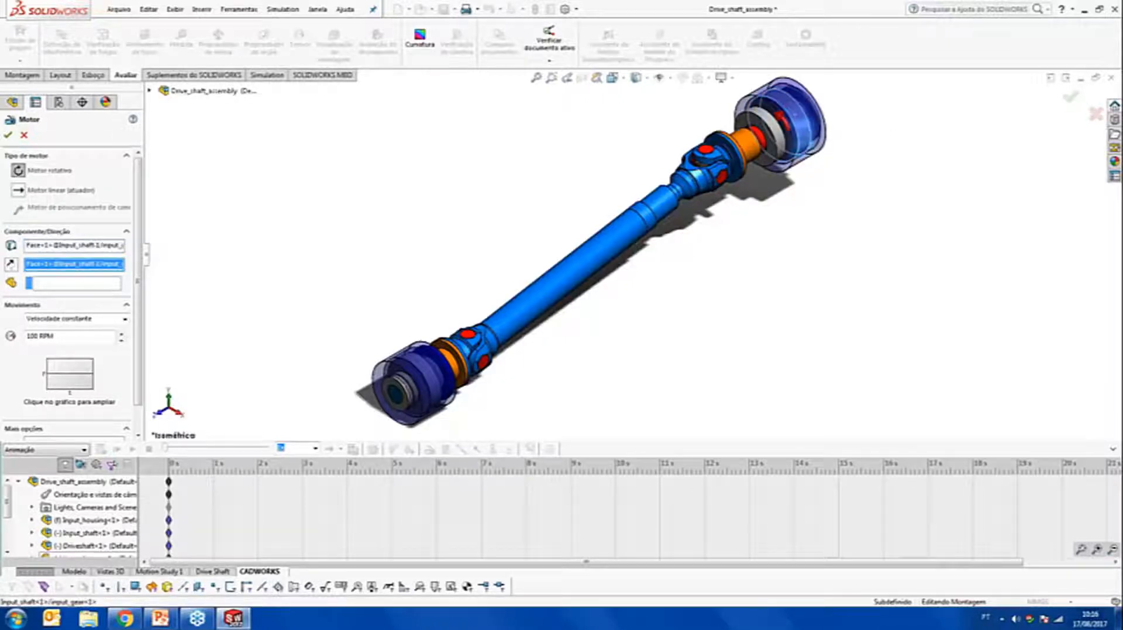
double_click(38, 337)
text(200)
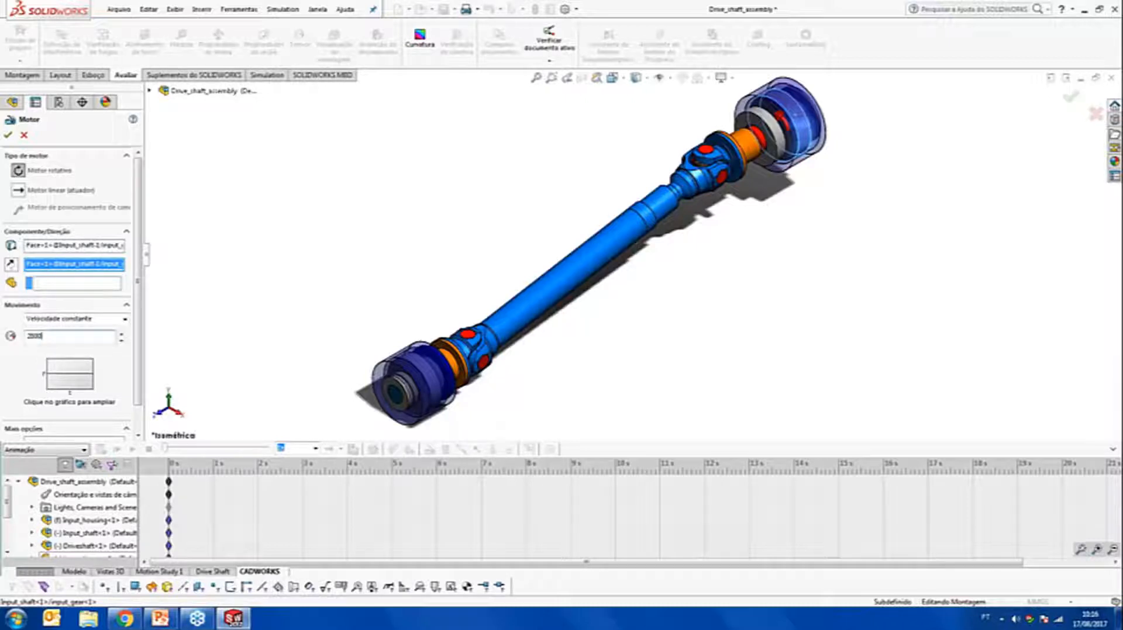
click(8, 135)
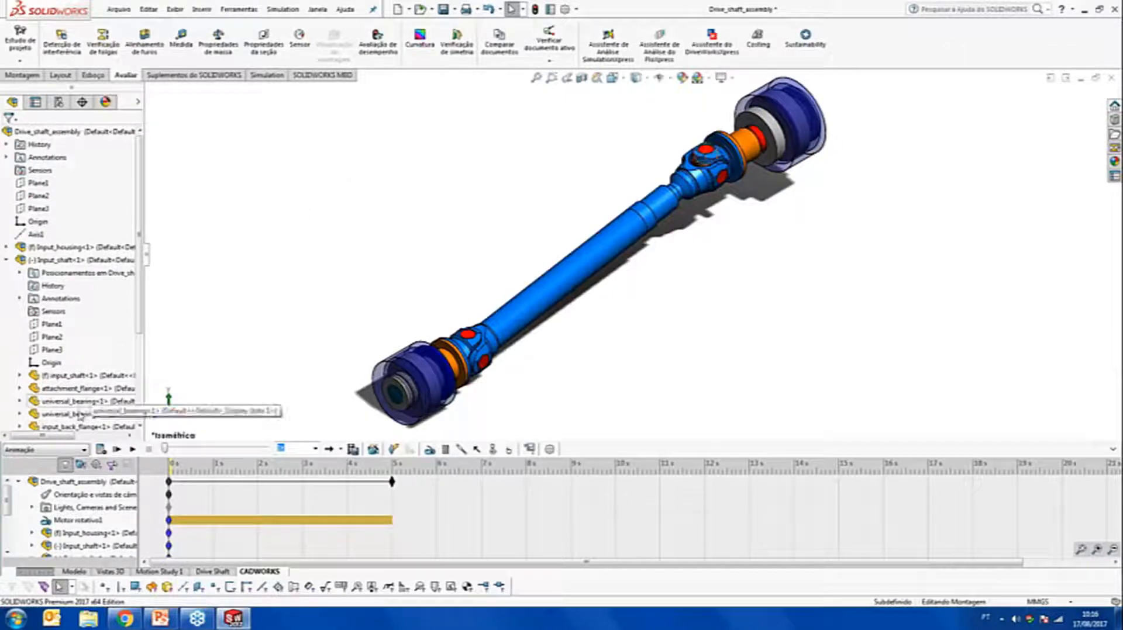
Switch the study type to Motion Analysis (Análise de Movimento) and disable playback of view keys for the orientation and camera views
click(47, 451)
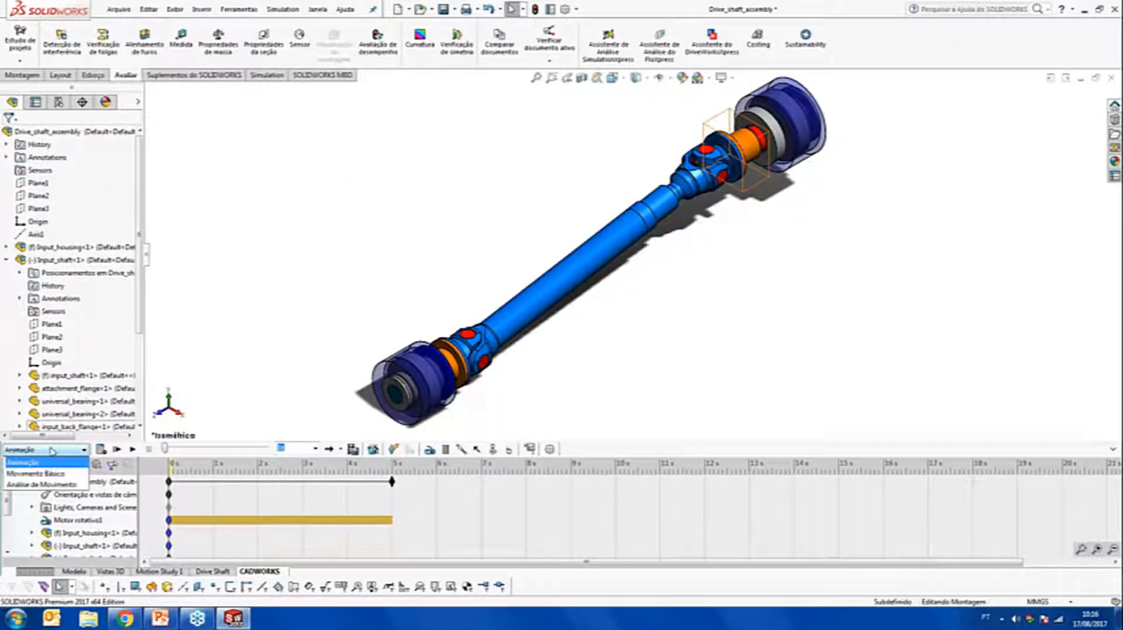
click(54, 485)
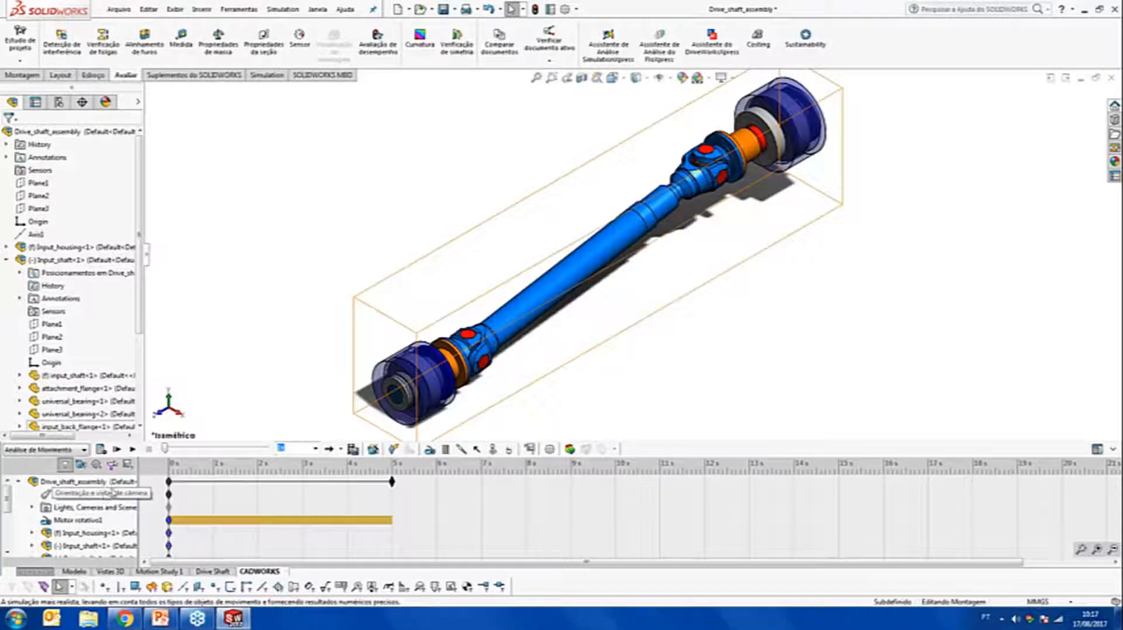
right_click(91, 499)
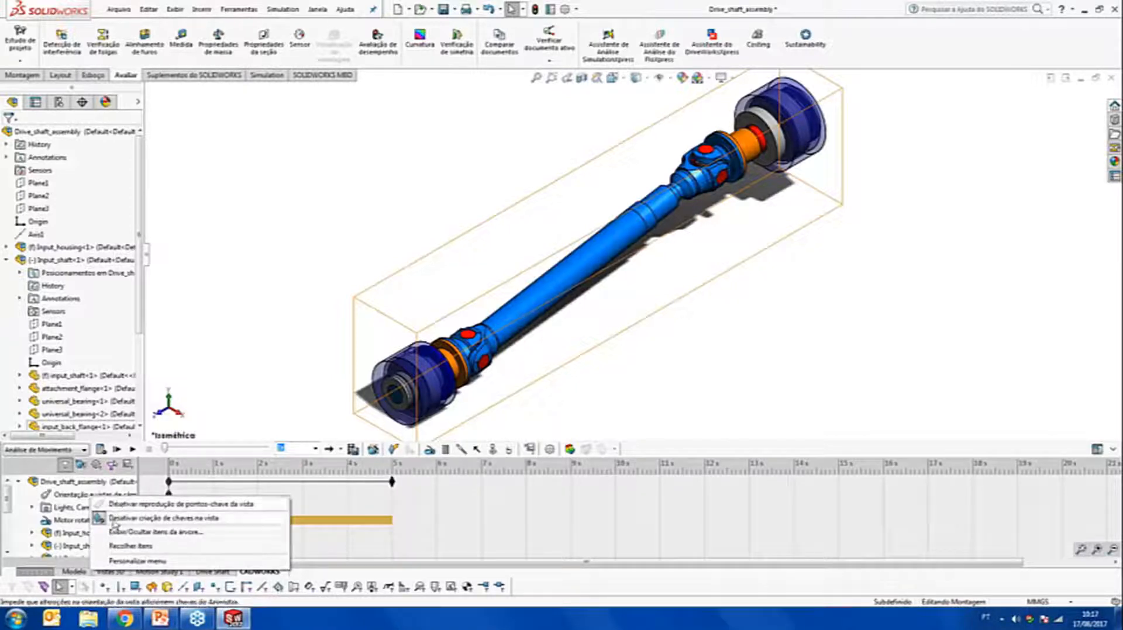
click(263, 348)
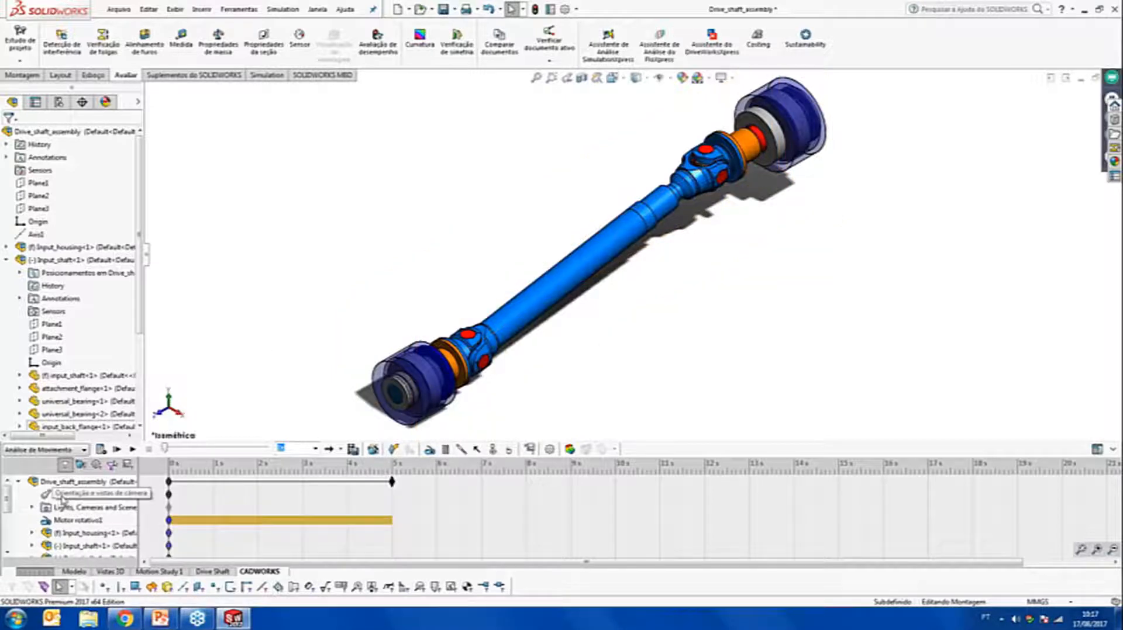
right_click(64, 498)
click(85, 505)
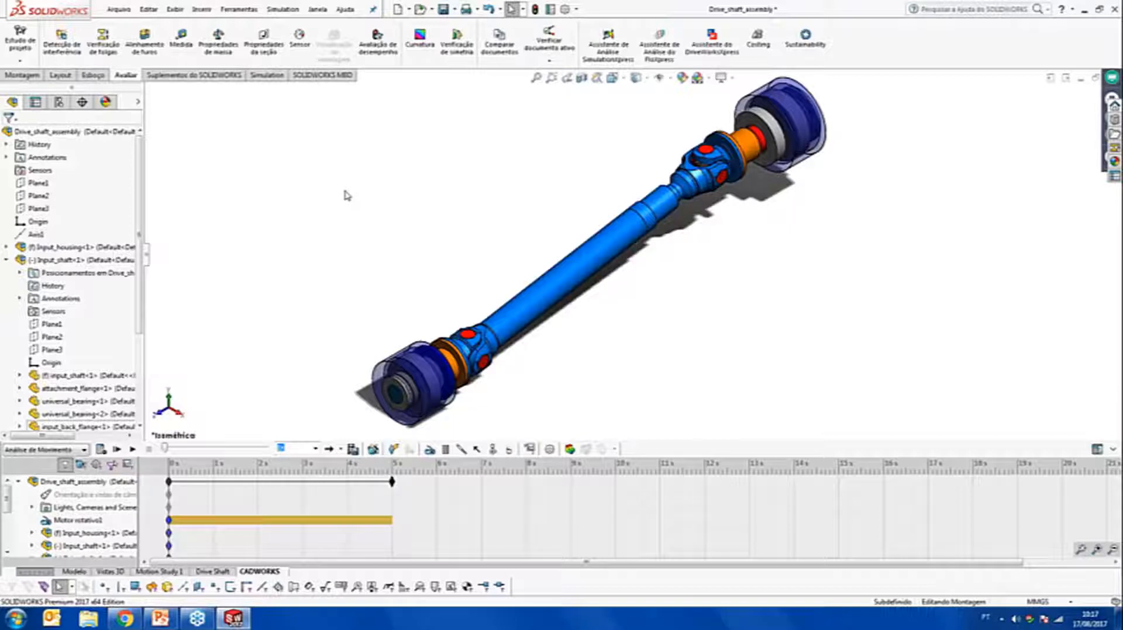
Apply a constant action-only torque of 15000000 N-mm to the output gear face on the output shaft
click(477, 450)
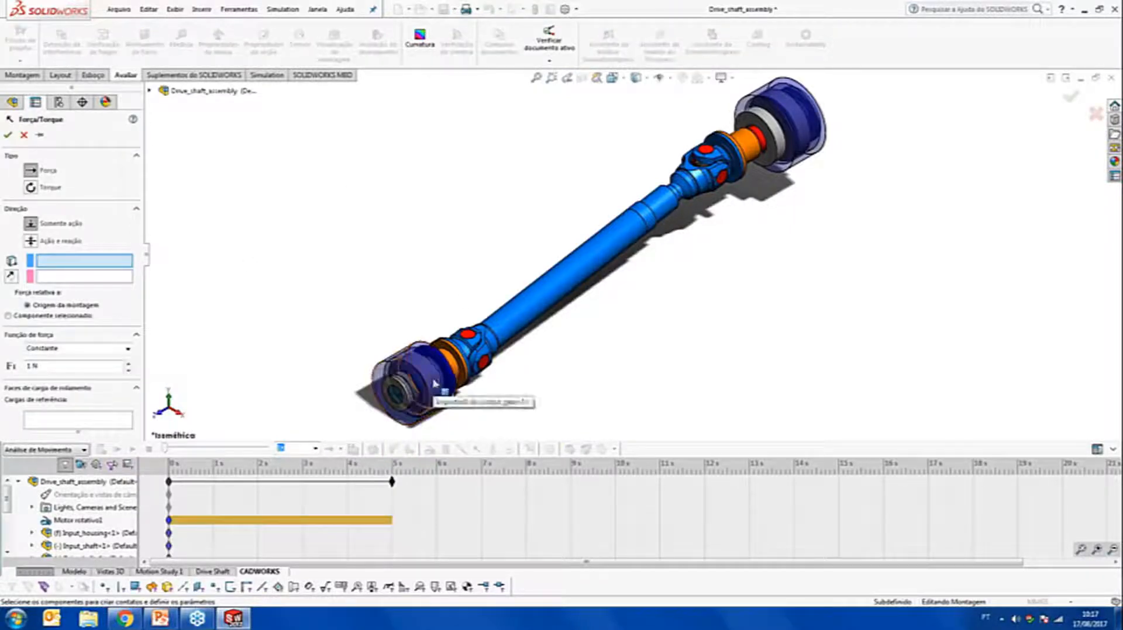
click(434, 384)
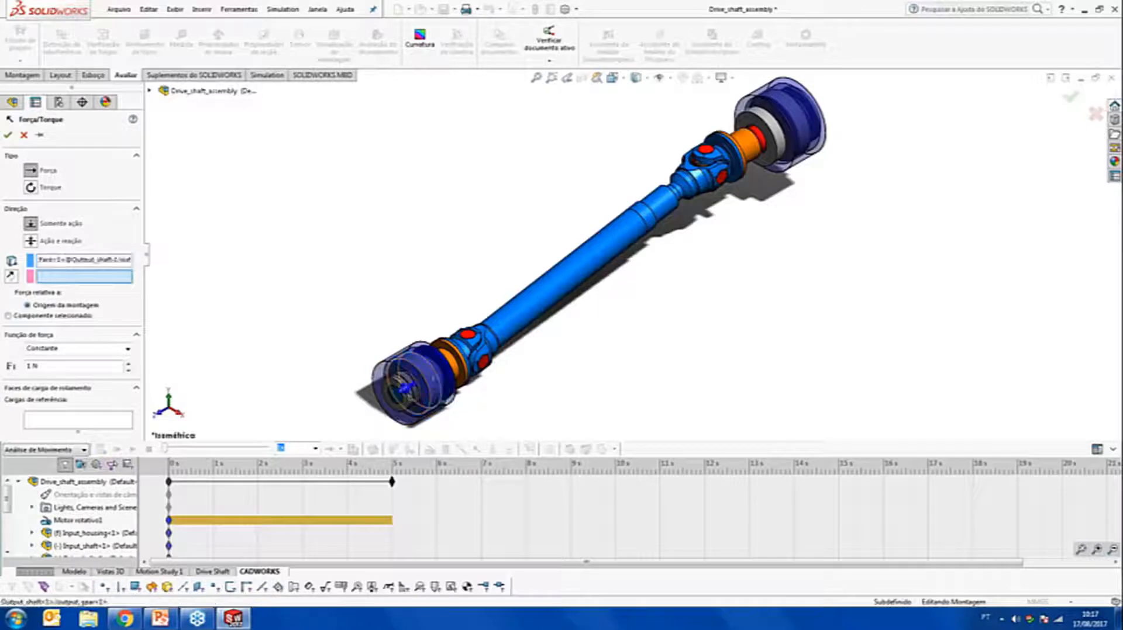
click(32, 188)
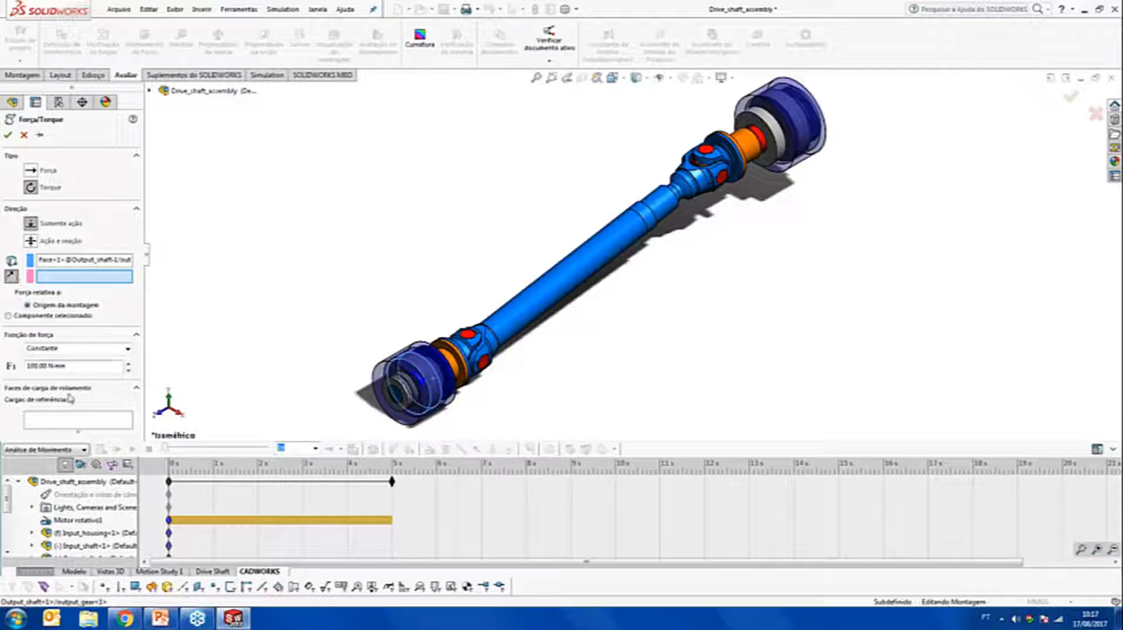
drag(65, 366, 4, 366)
text(15000000)
click(8, 136)
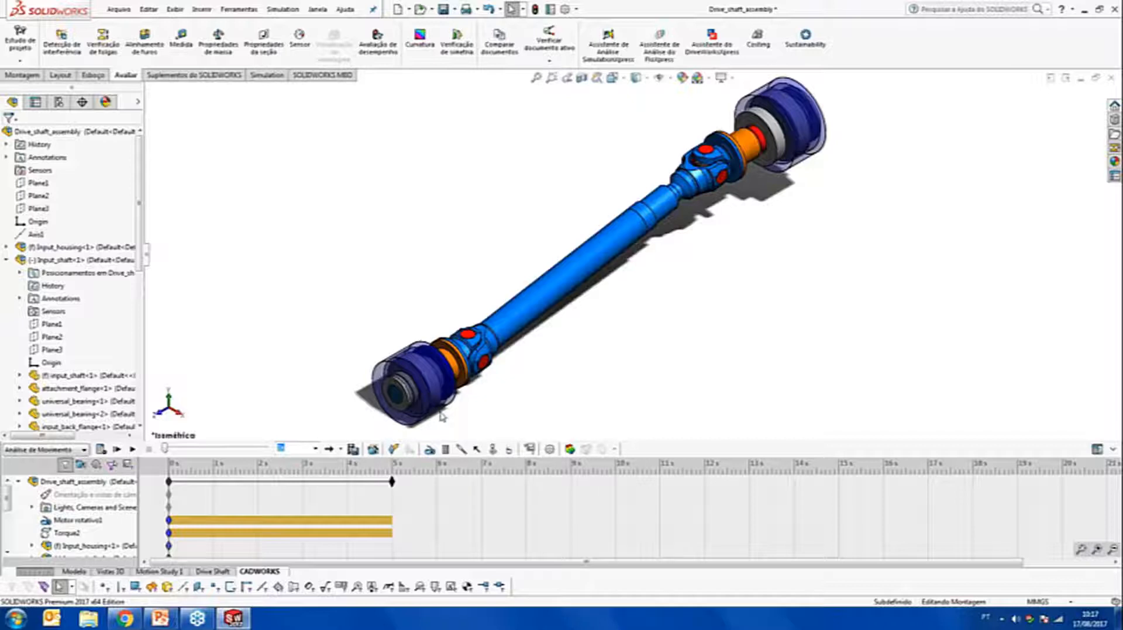
Set the Motion Analysis frames per second to 2000 in the motion study properties
click(549, 449)
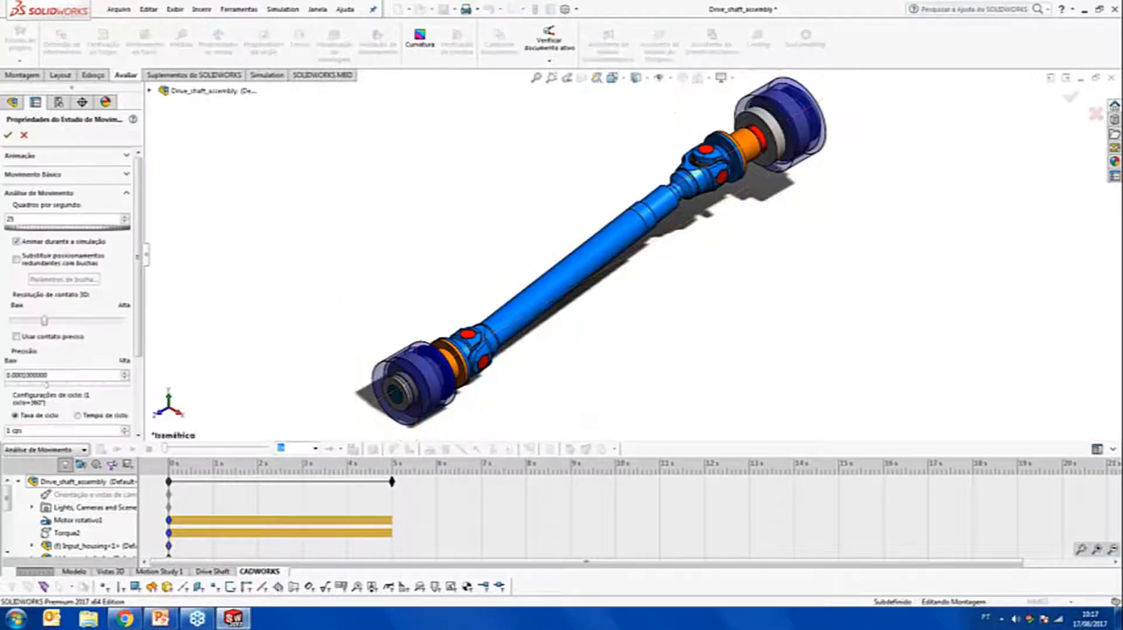
double_click(10, 219)
text(2000)
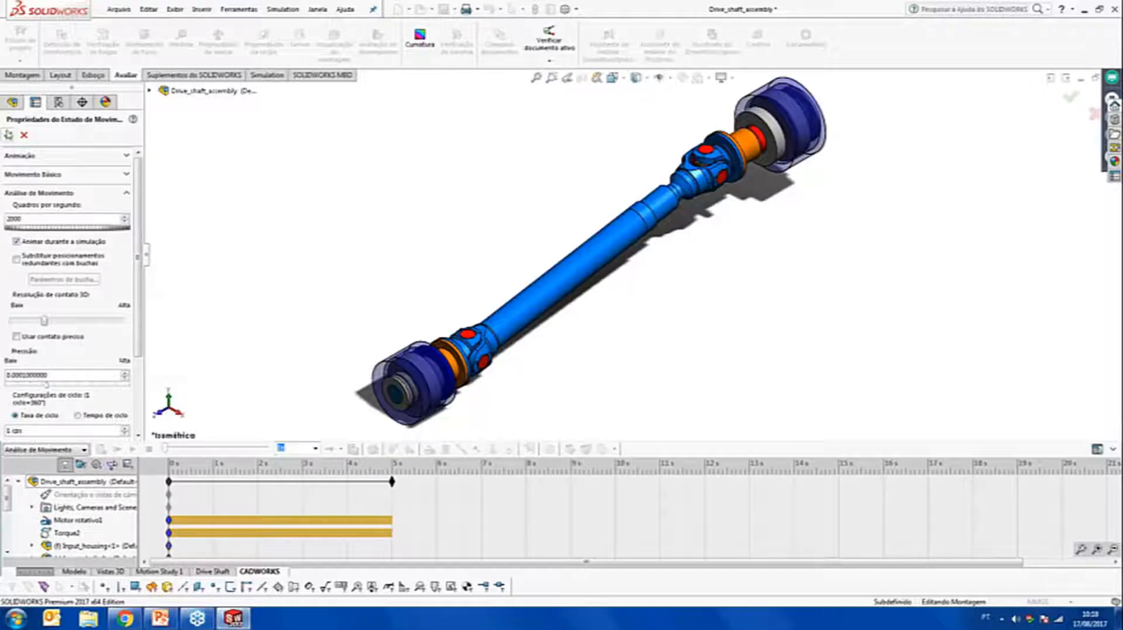
click(9, 135)
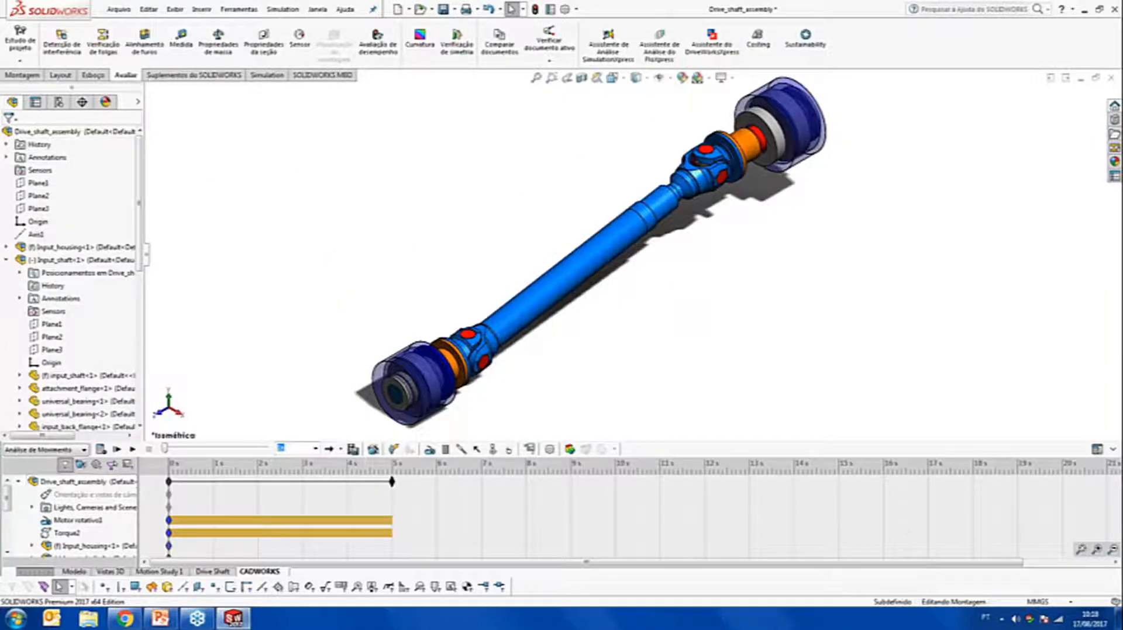
Set the study's end time key point to 0.05 s and fit the timeline to that duration
click(391, 481)
right_click(391, 480)
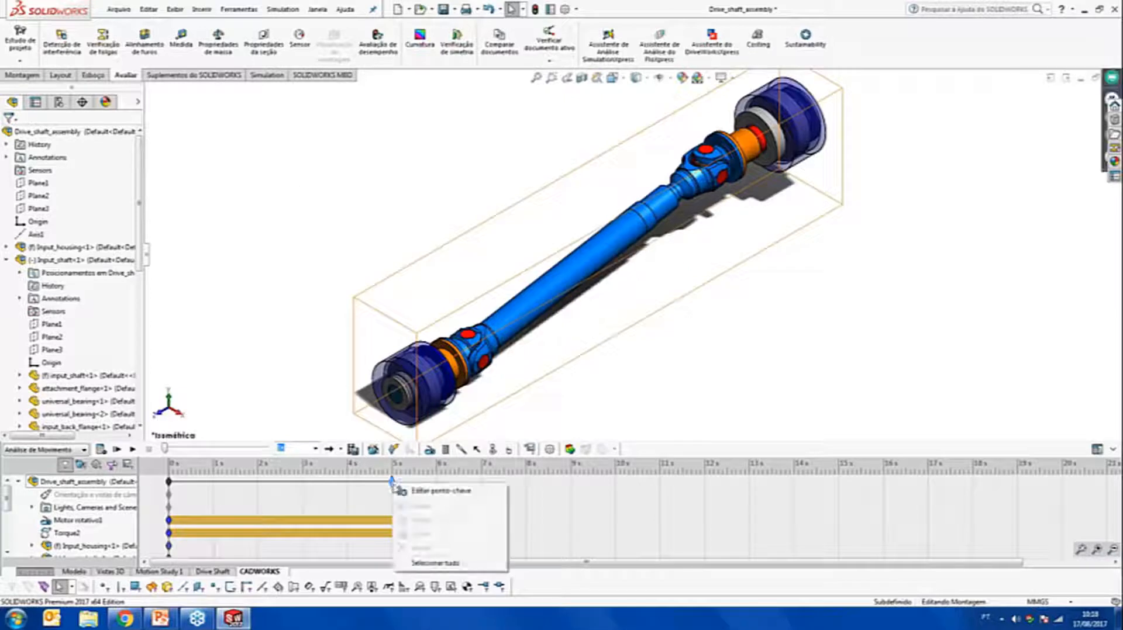
click(430, 495)
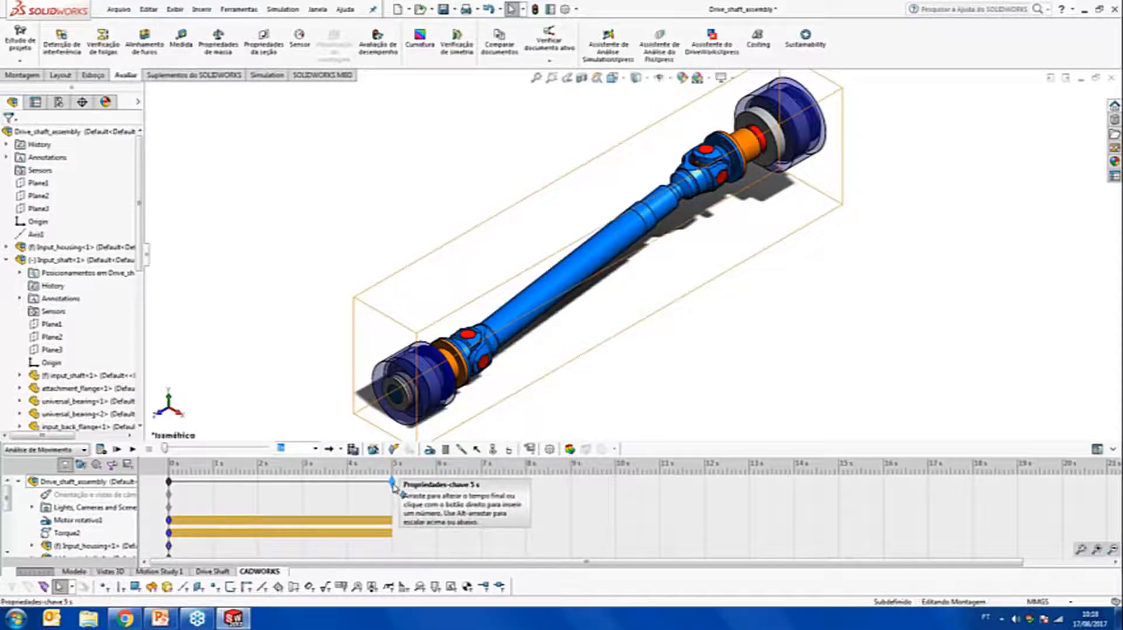
right_click(393, 483)
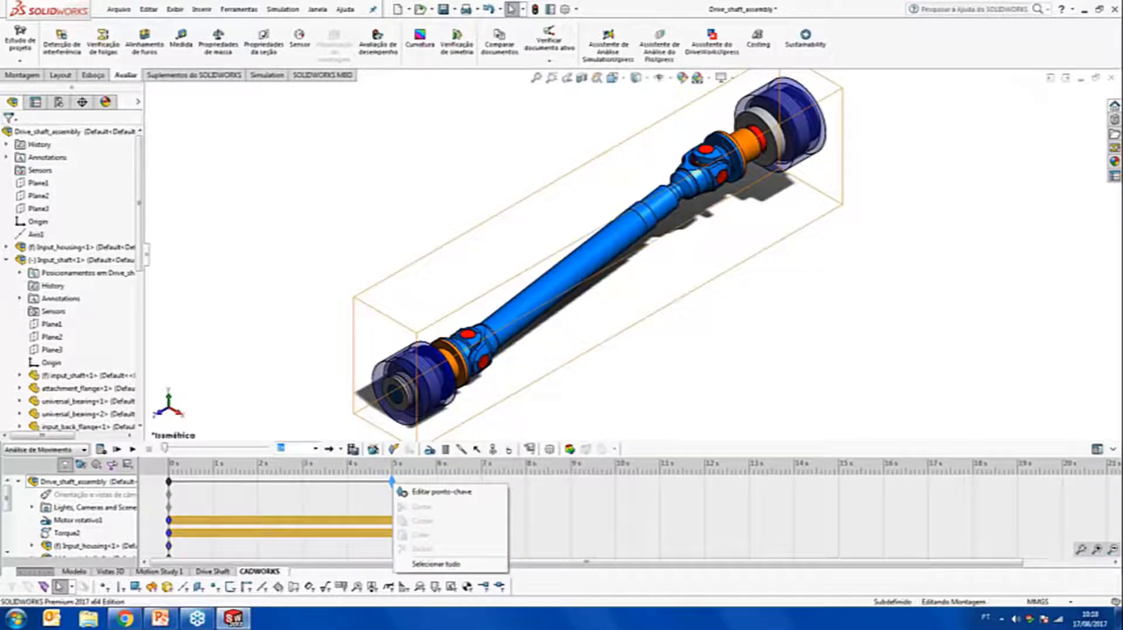
click(441, 492)
text(3.0s)
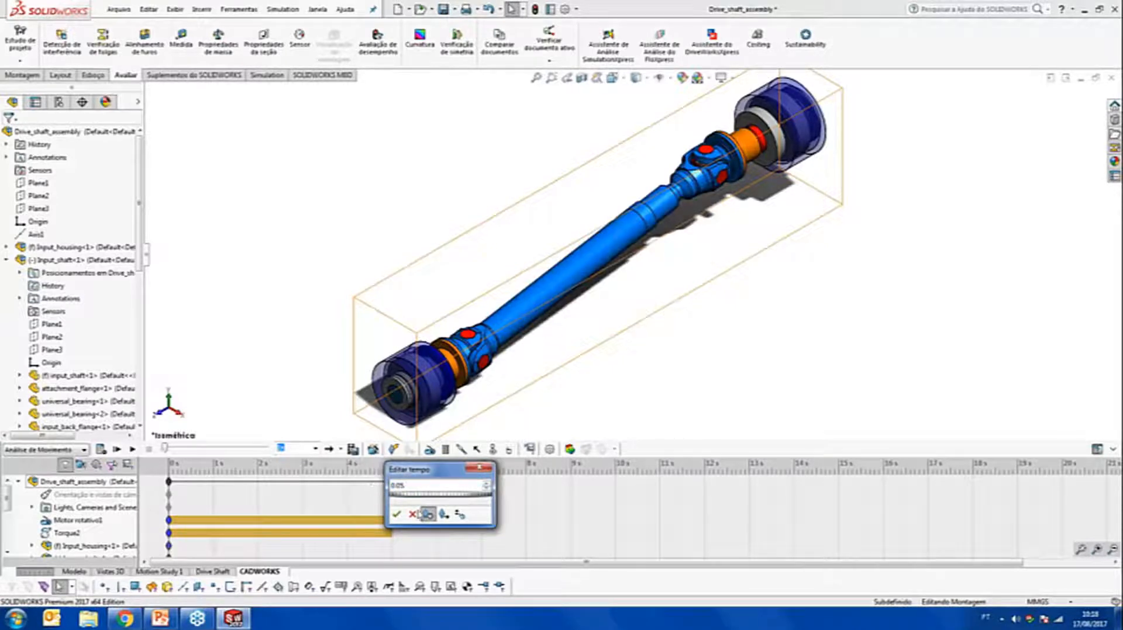
click(397, 515)
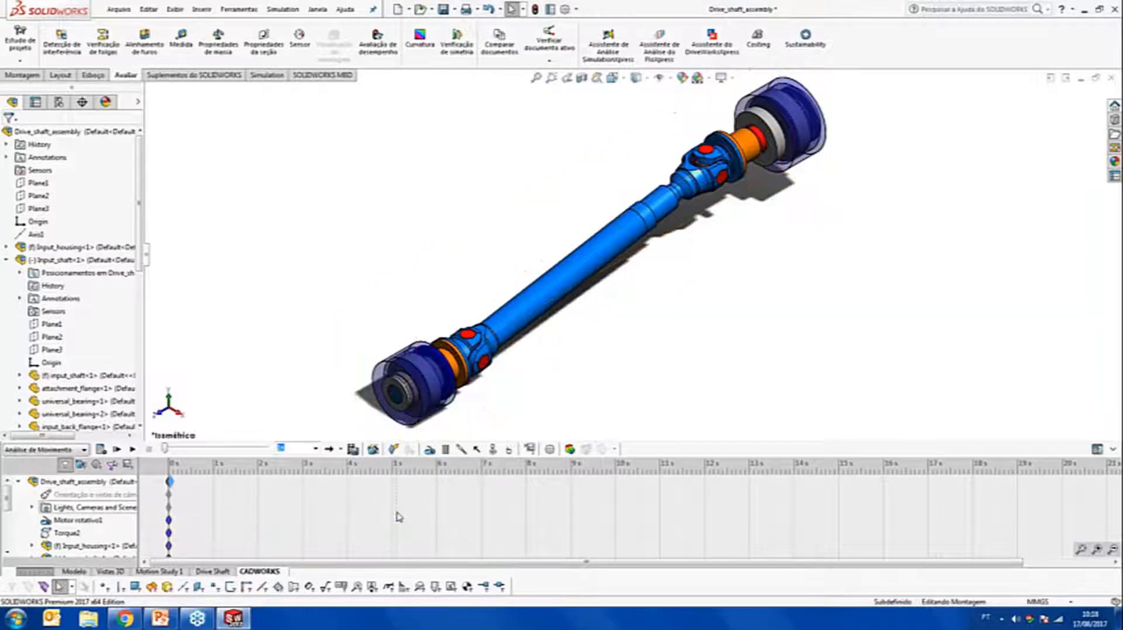
click(1080, 551)
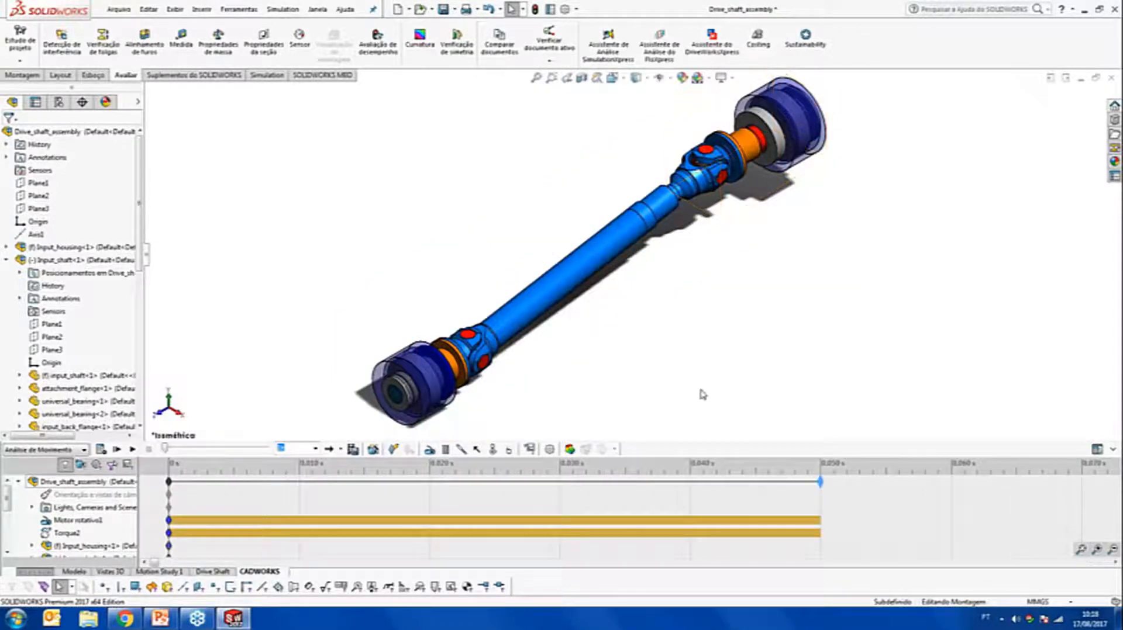
Calculate the motion study and accept adjusting the playback speed to a 5-second playback
click(100, 450)
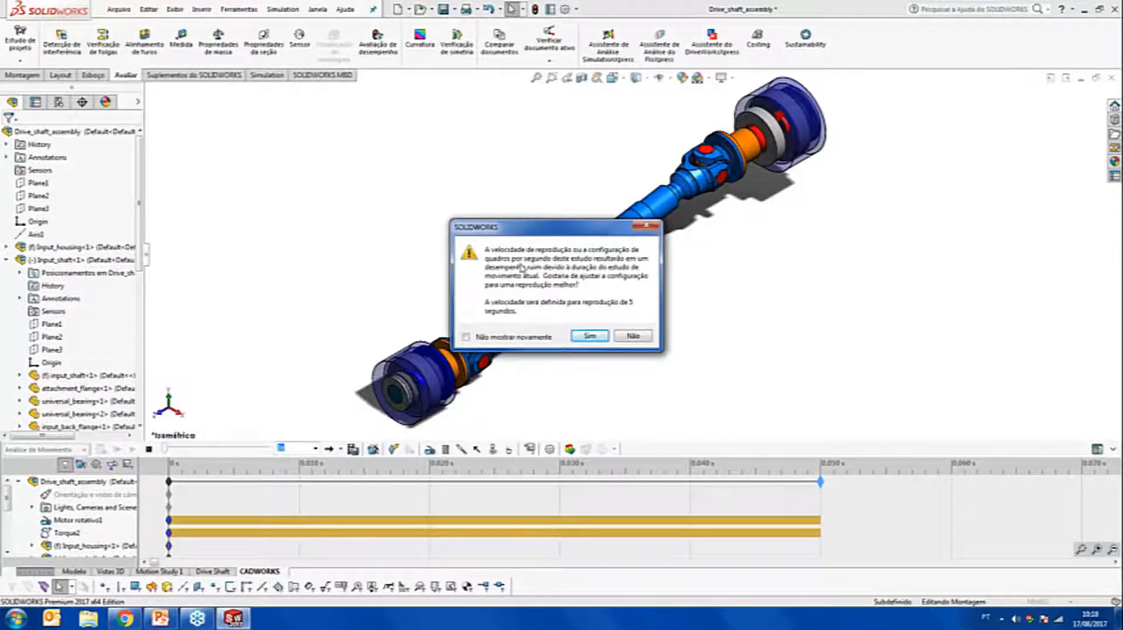
click(588, 337)
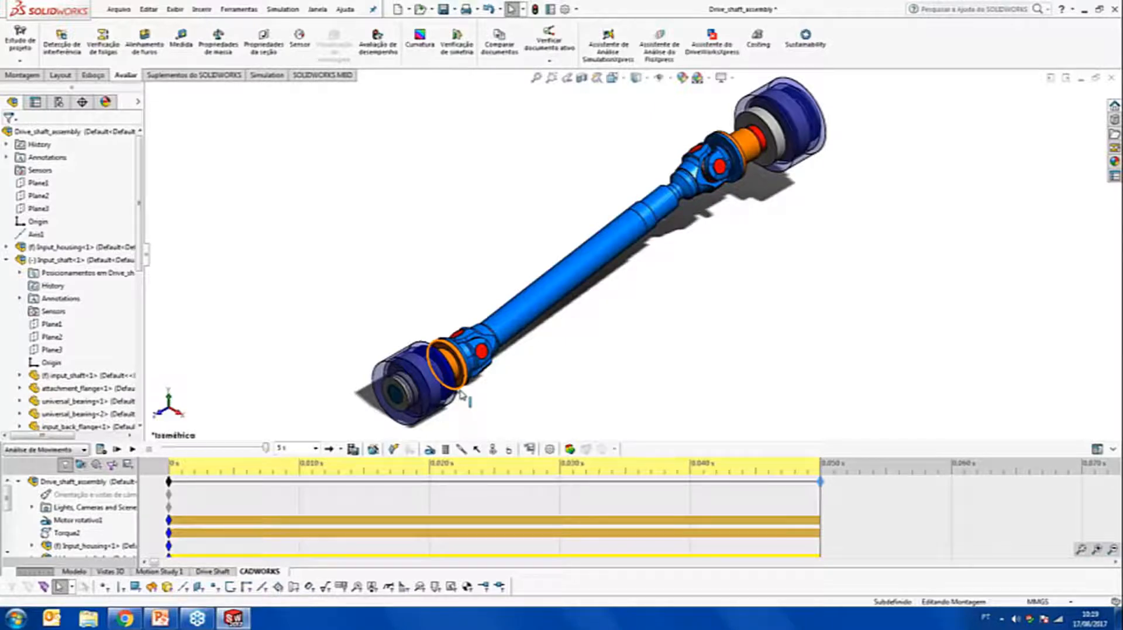
click(520, 487)
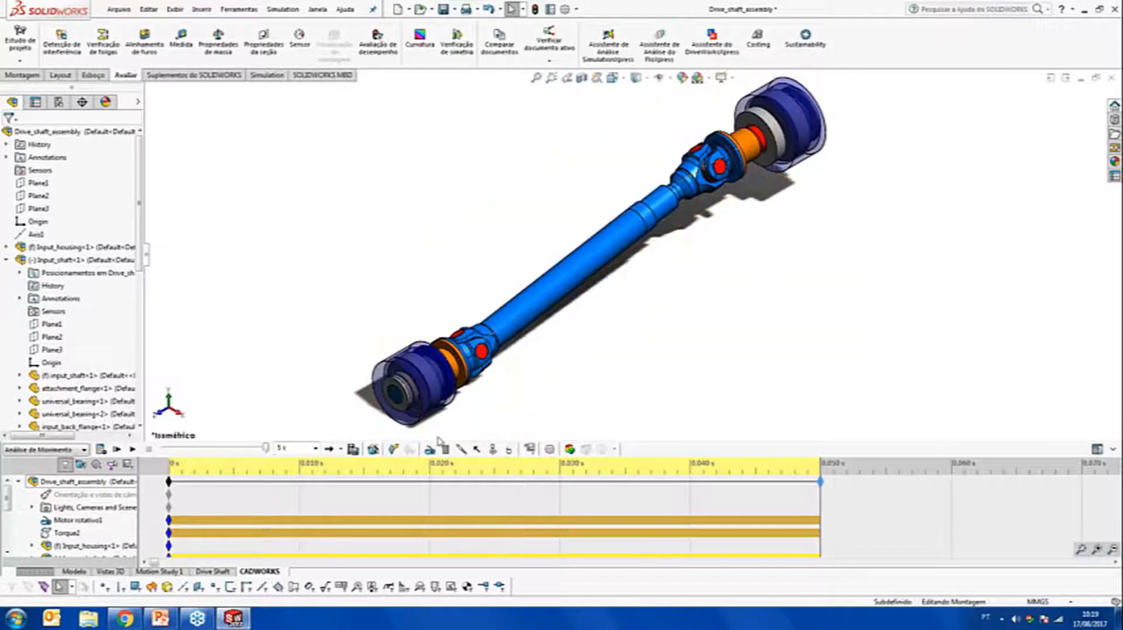
Start a new results plot and examine the subcategories offered for Deslocamento/Velocidade/Aceleração, Forças and Momento/Energia/Força
click(531, 449)
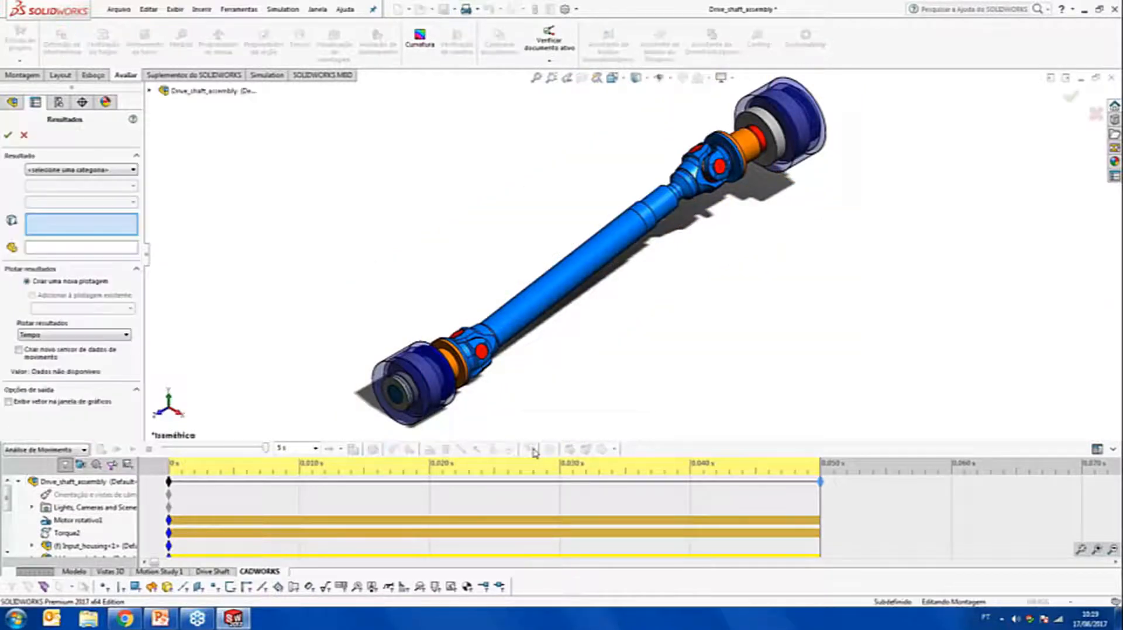
click(118, 170)
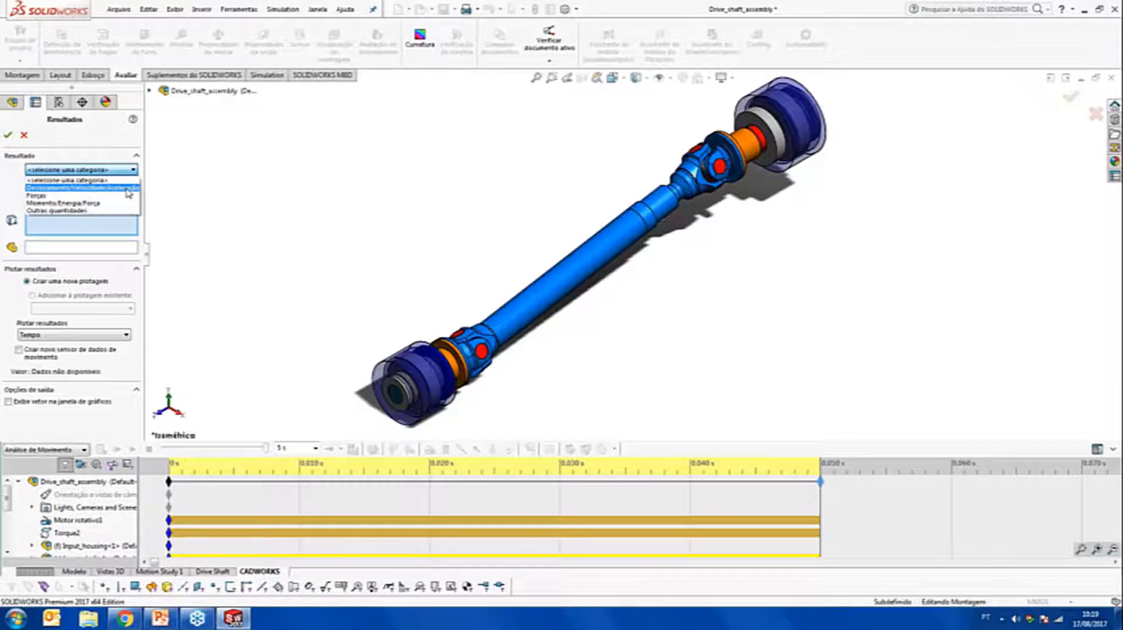
click(128, 188)
click(122, 186)
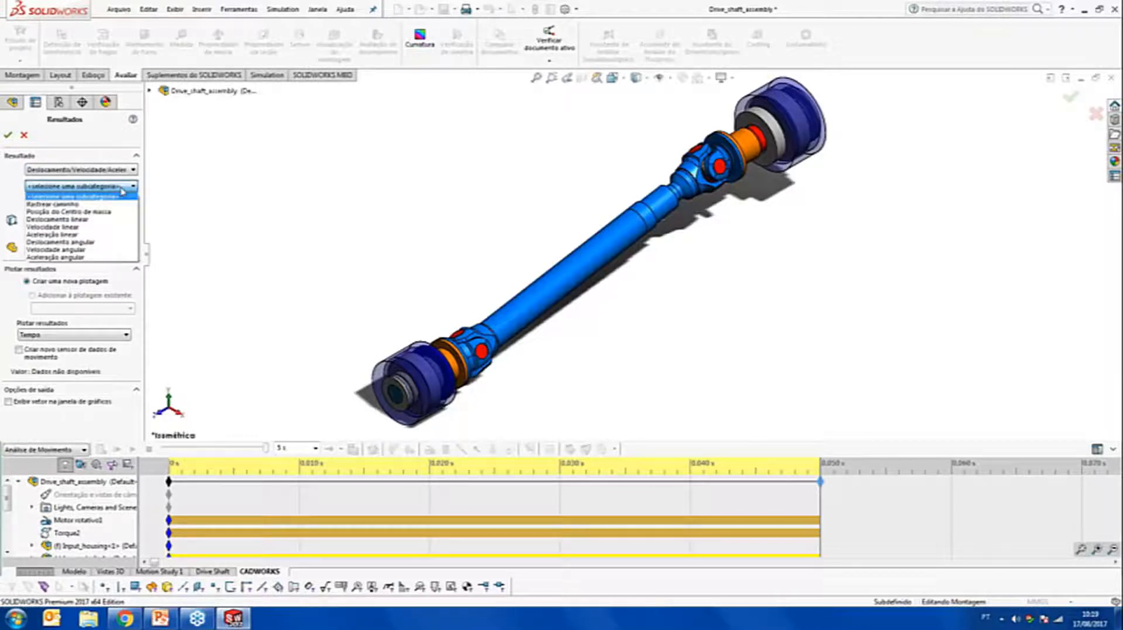
click(117, 169)
click(117, 170)
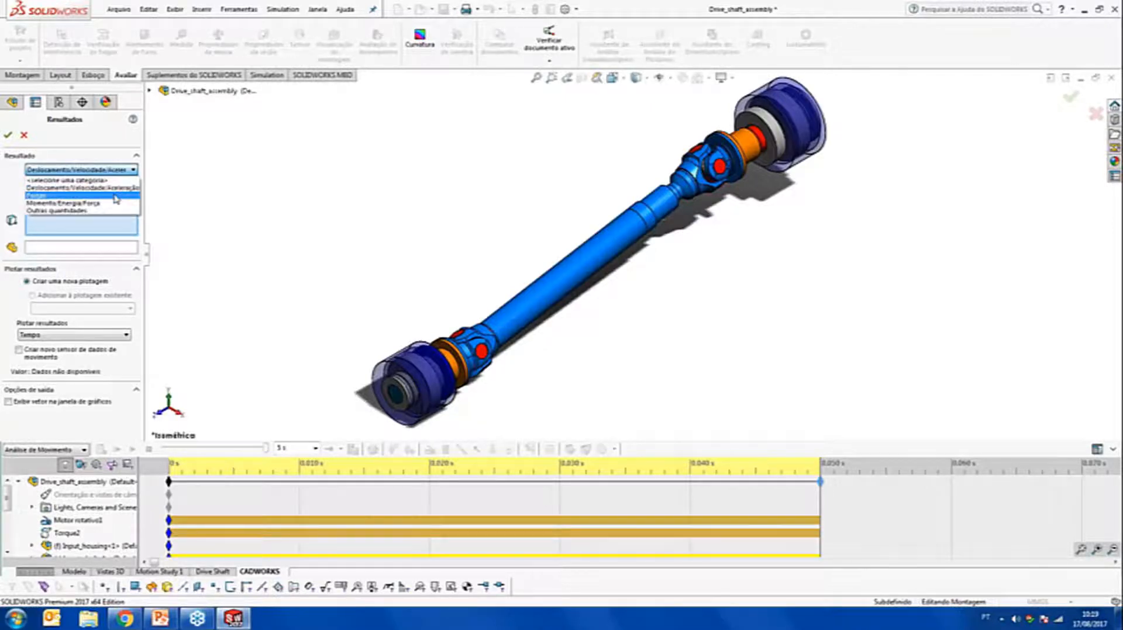
click(116, 196)
click(116, 187)
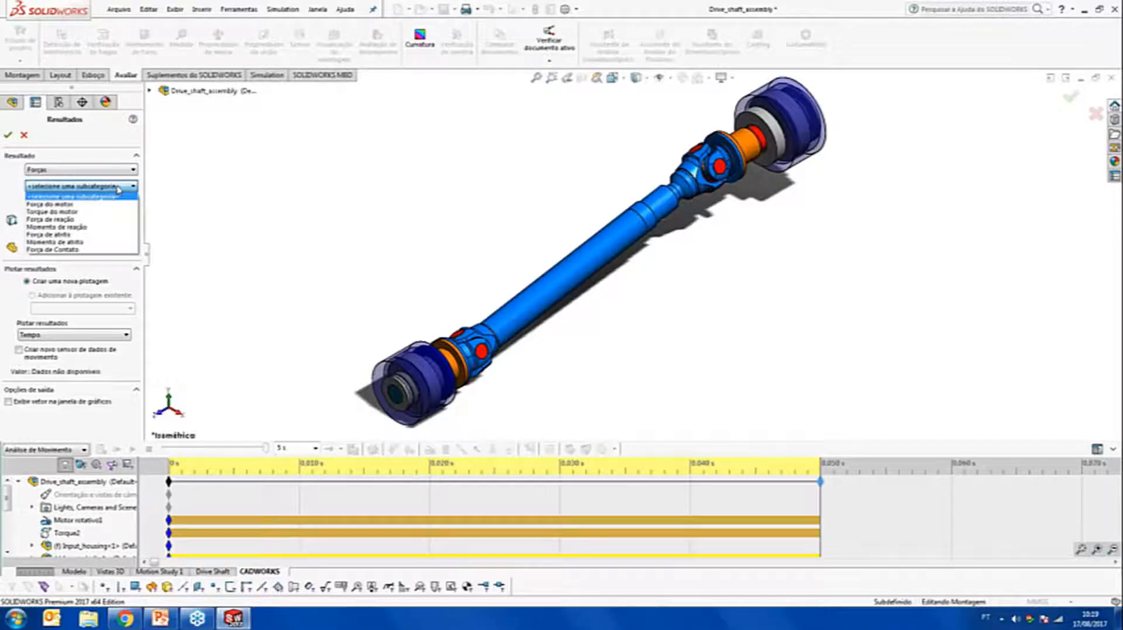
click(116, 188)
click(123, 169)
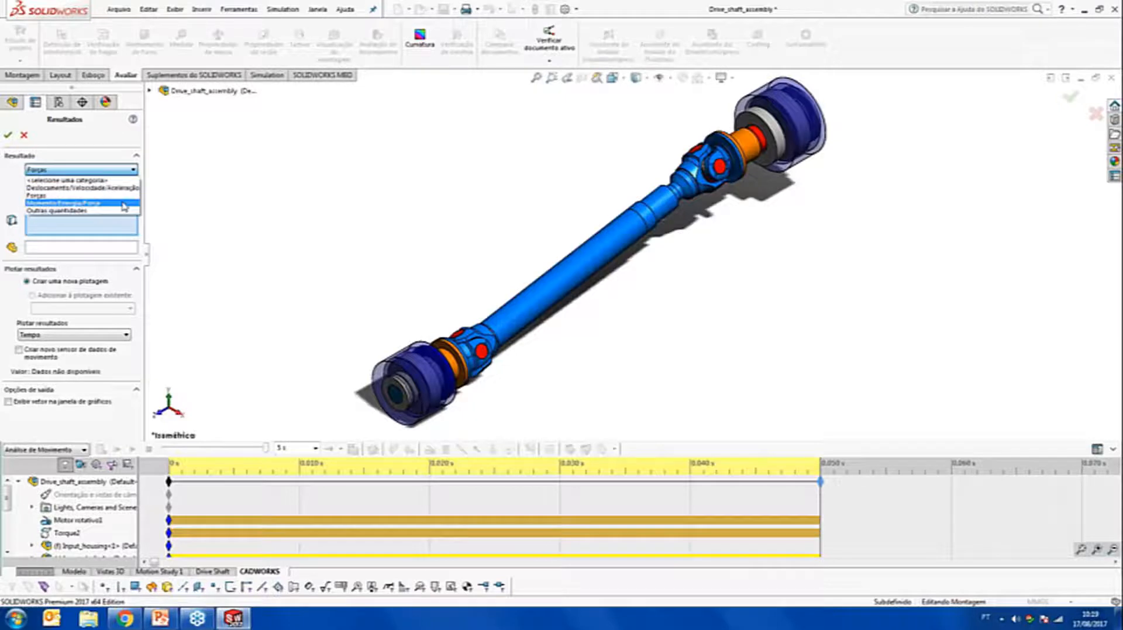
click(123, 204)
click(122, 187)
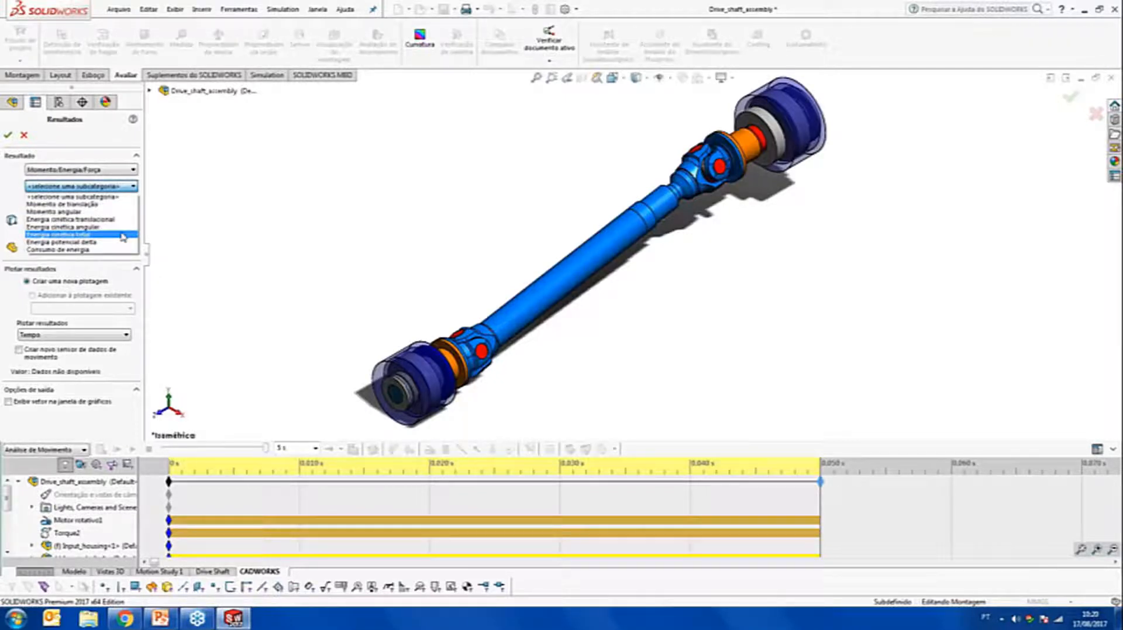
Plot the Magnitude of Torque do motor from the Forças category for Motor rotativo1 against time
click(117, 173)
click(116, 172)
click(82, 189)
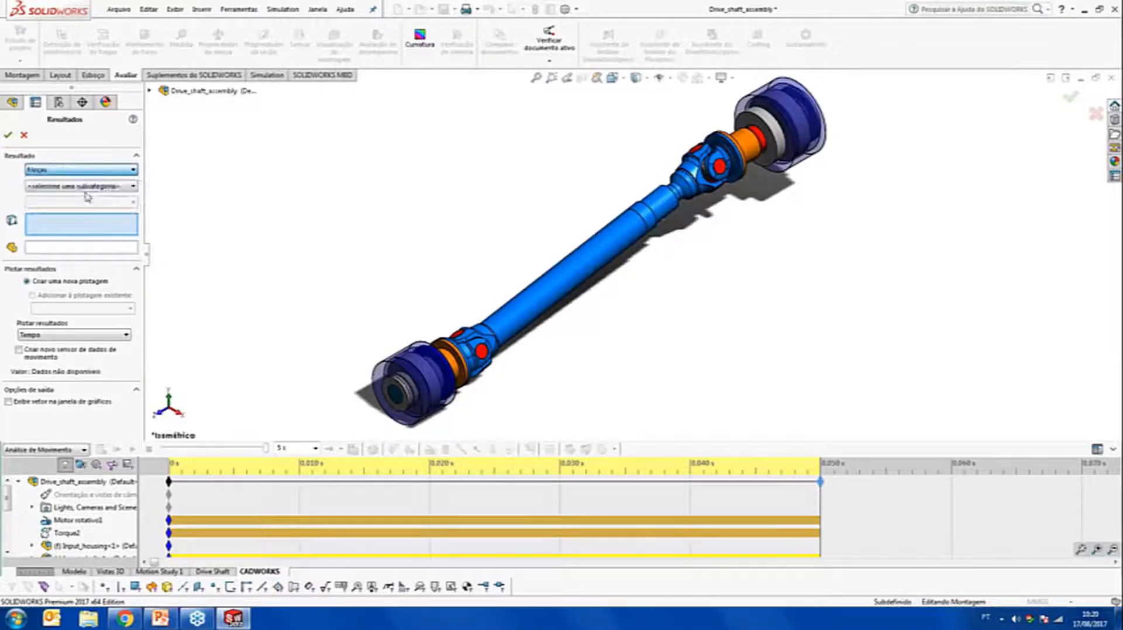
click(88, 186)
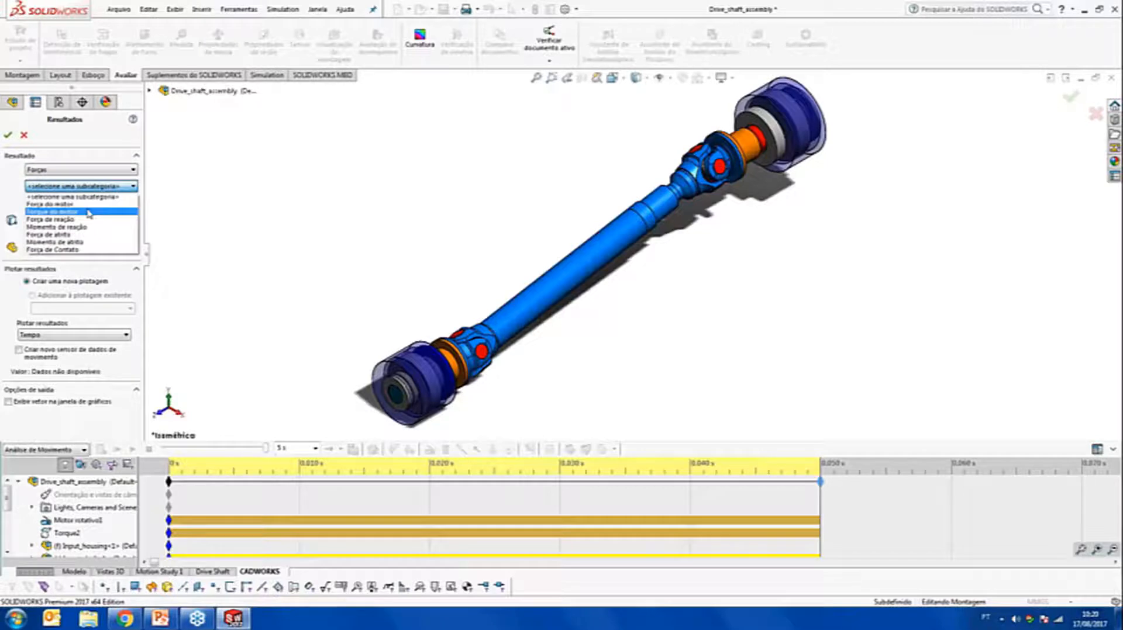
click(89, 212)
click(85, 204)
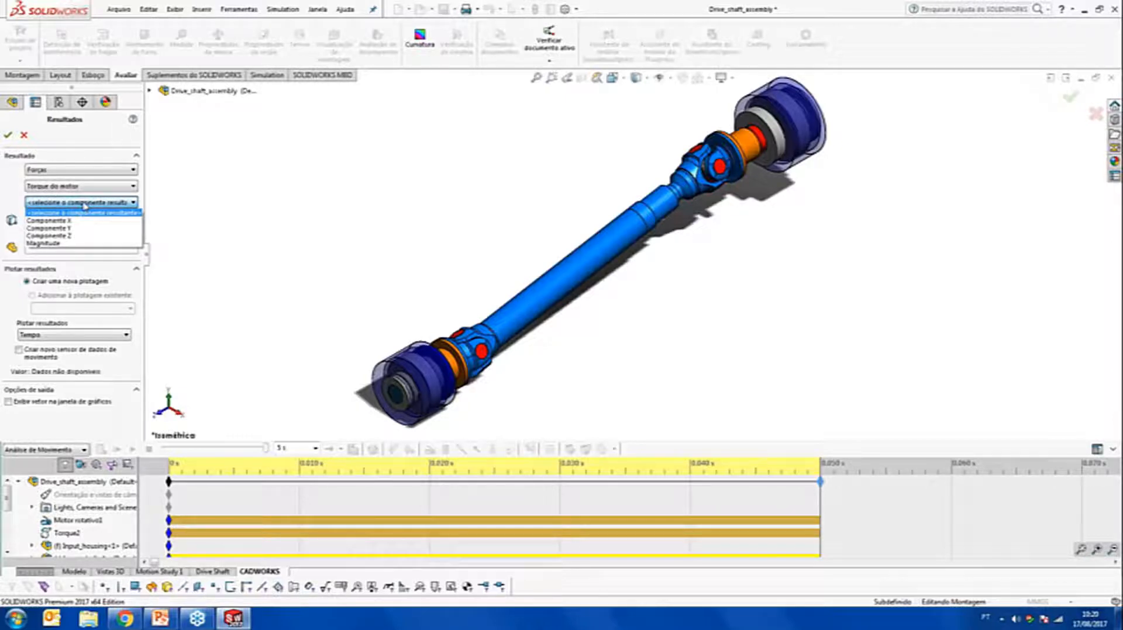
click(65, 244)
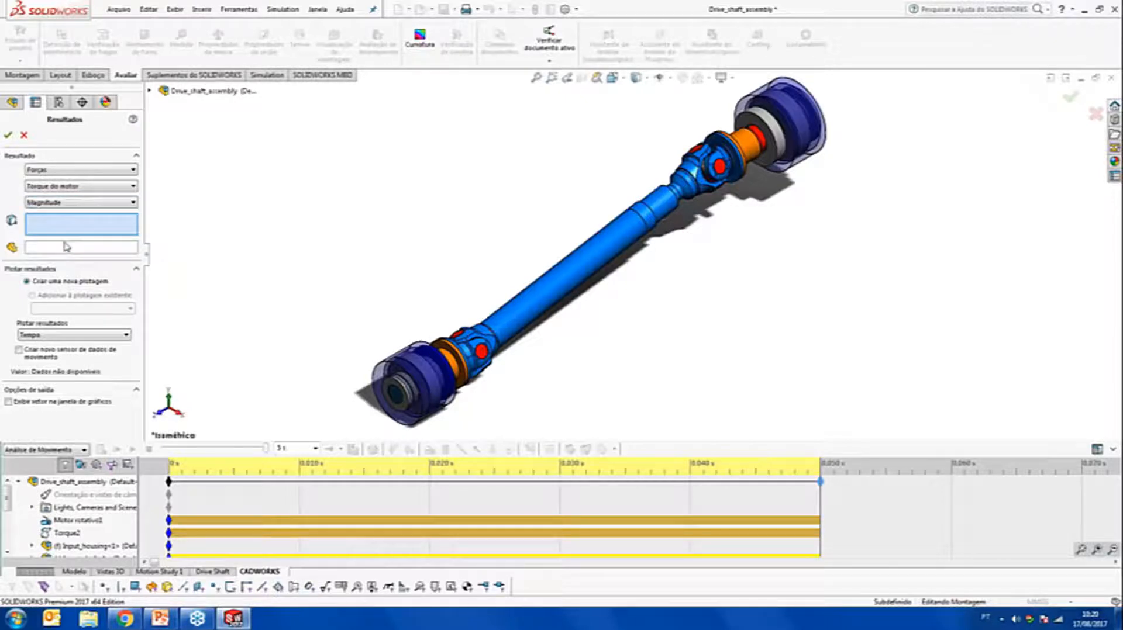
click(58, 522)
click(8, 135)
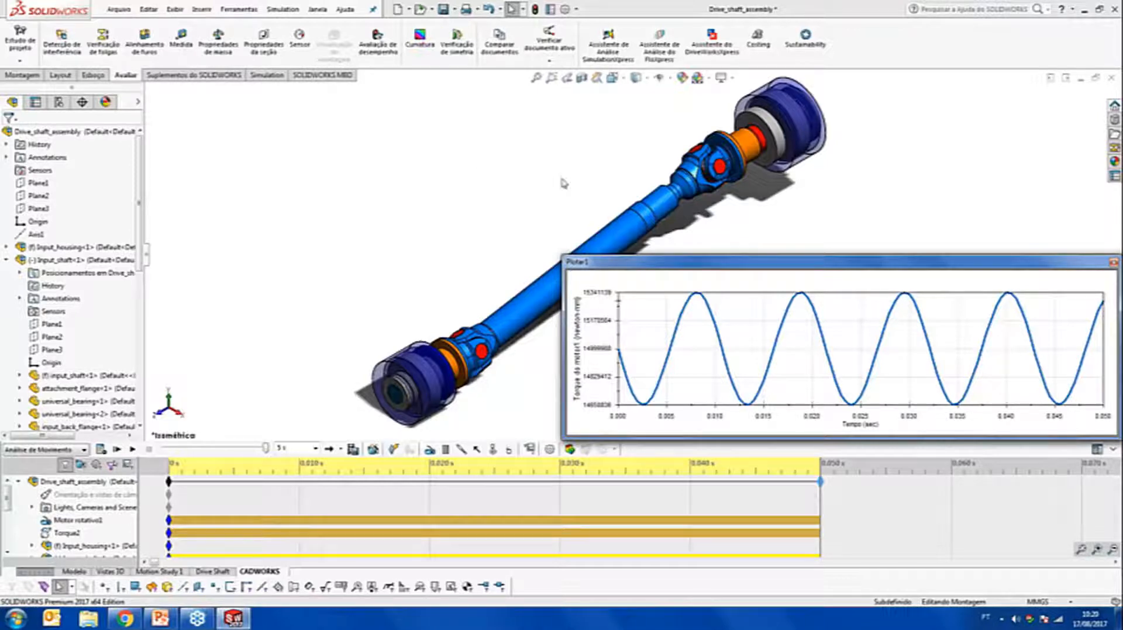
Examine the motor torque plot and close it, and locate the Simulation command for importing motion loads
drag(1017, 262, 669, 219)
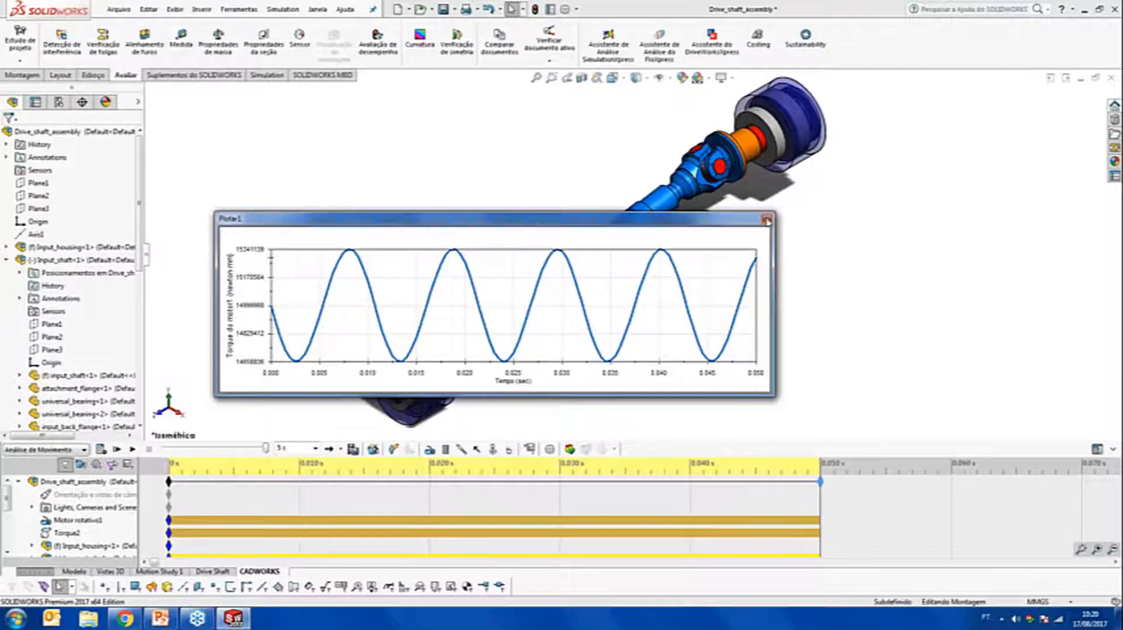
click(767, 219)
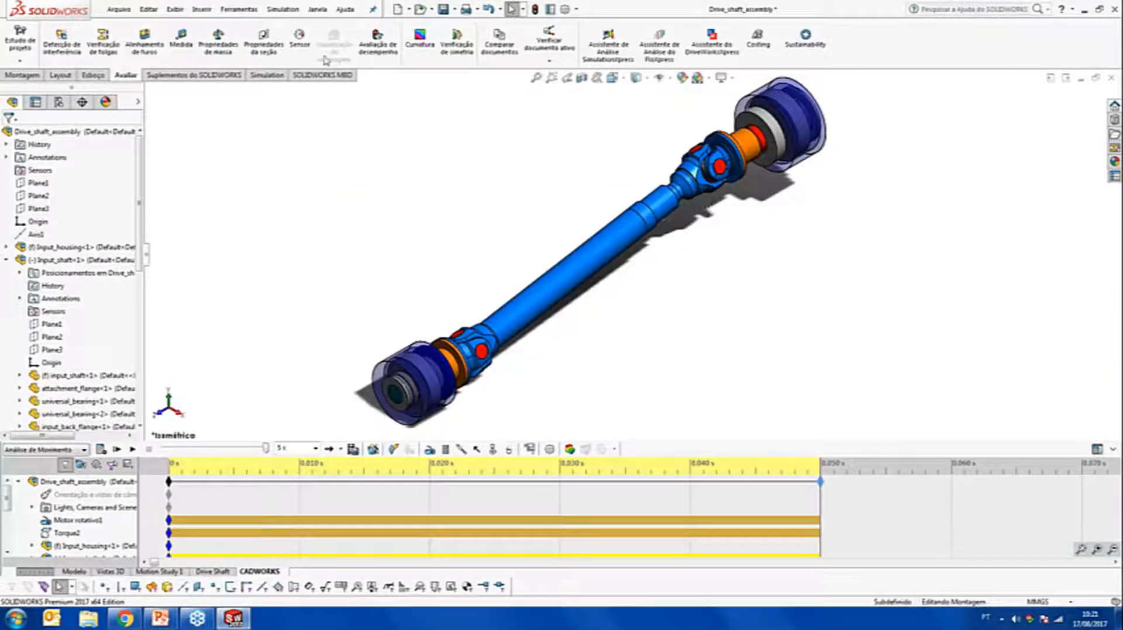
click(283, 10)
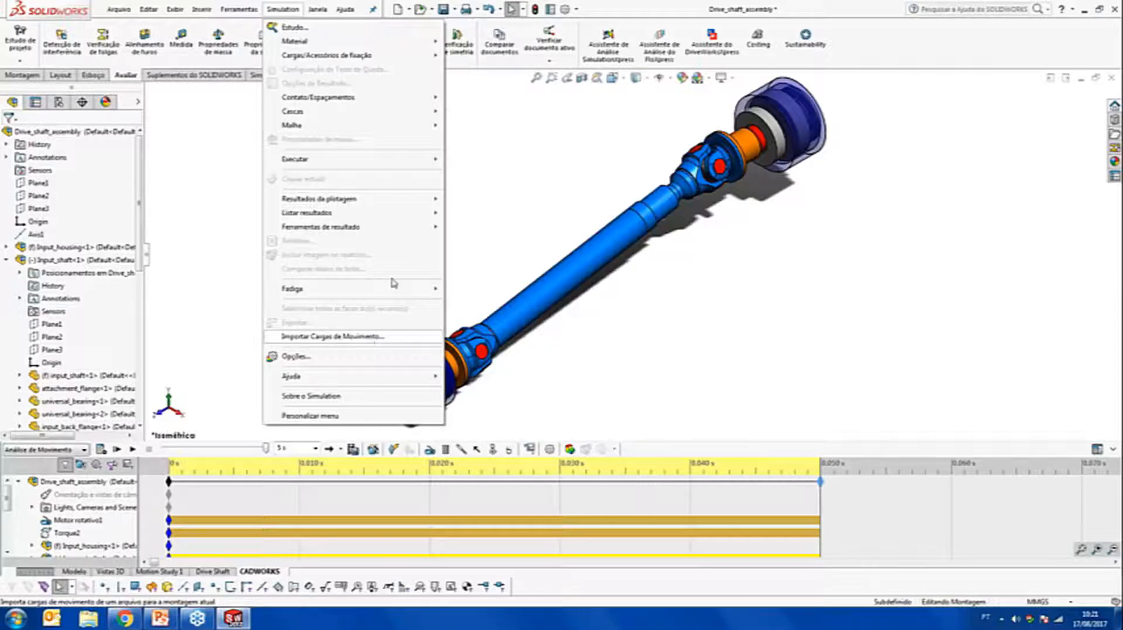
click(537, 192)
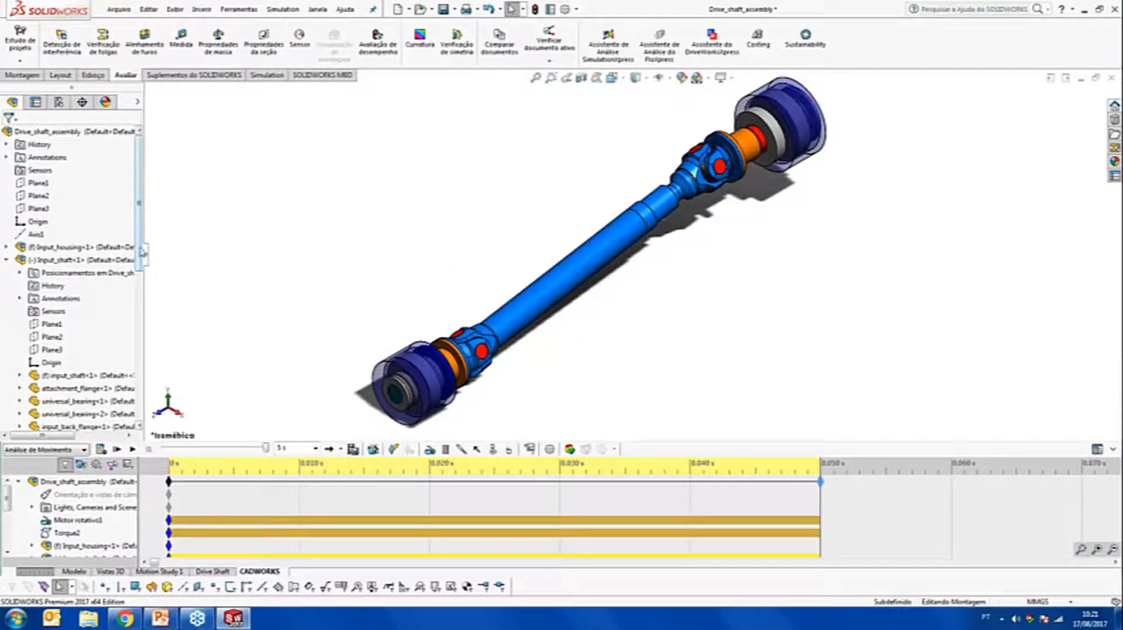
List the mates in the assembly's MateGroup1 and highlight Coincident24 between the input shaft and the journal cross
drag(138, 253, 137, 409)
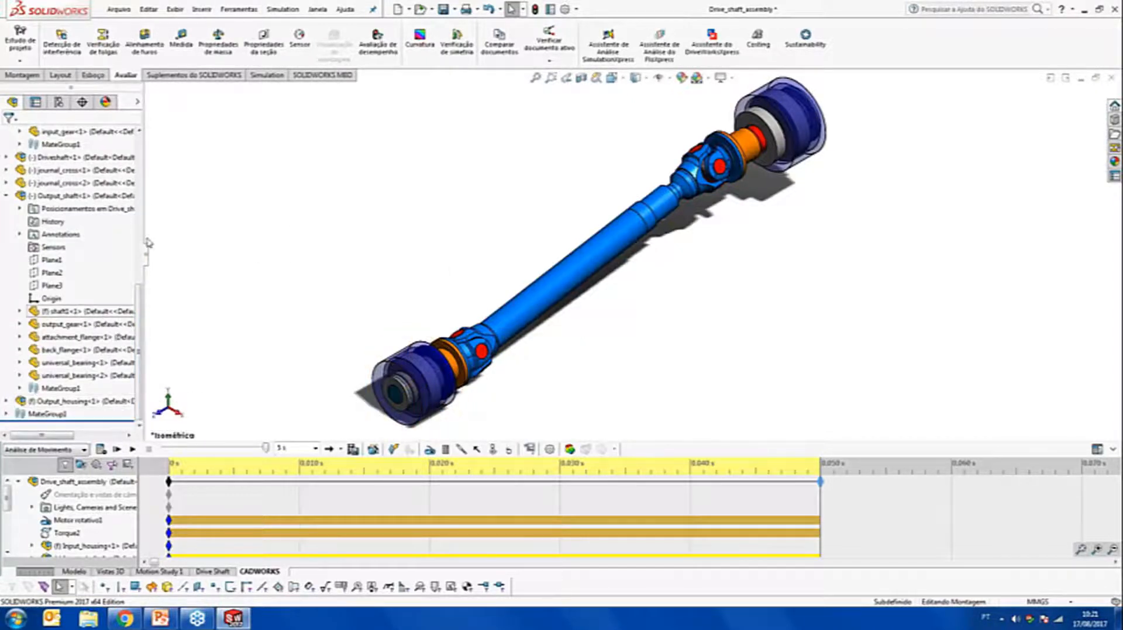
drag(144, 230, 162, 228)
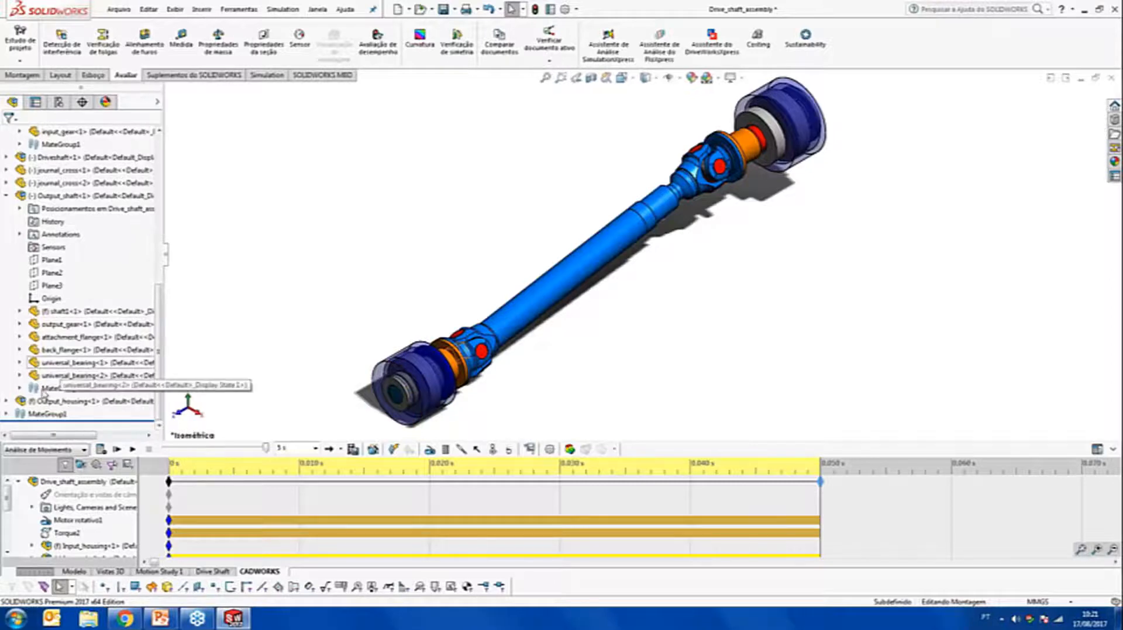
click(6, 414)
scroll(29, 403, down, 4)
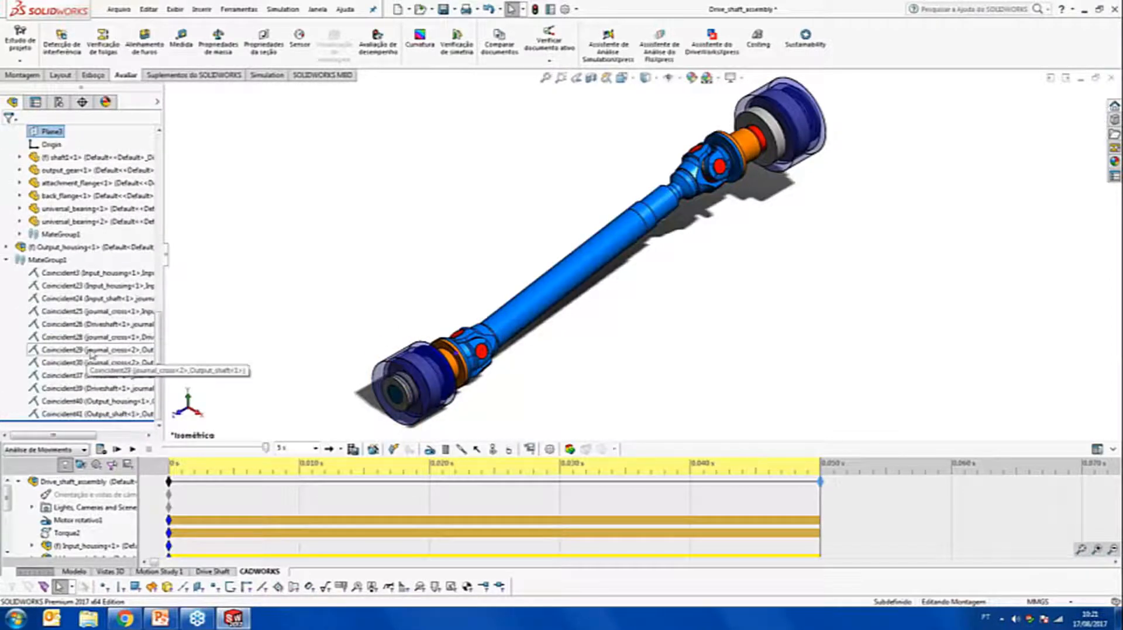
click(87, 301)
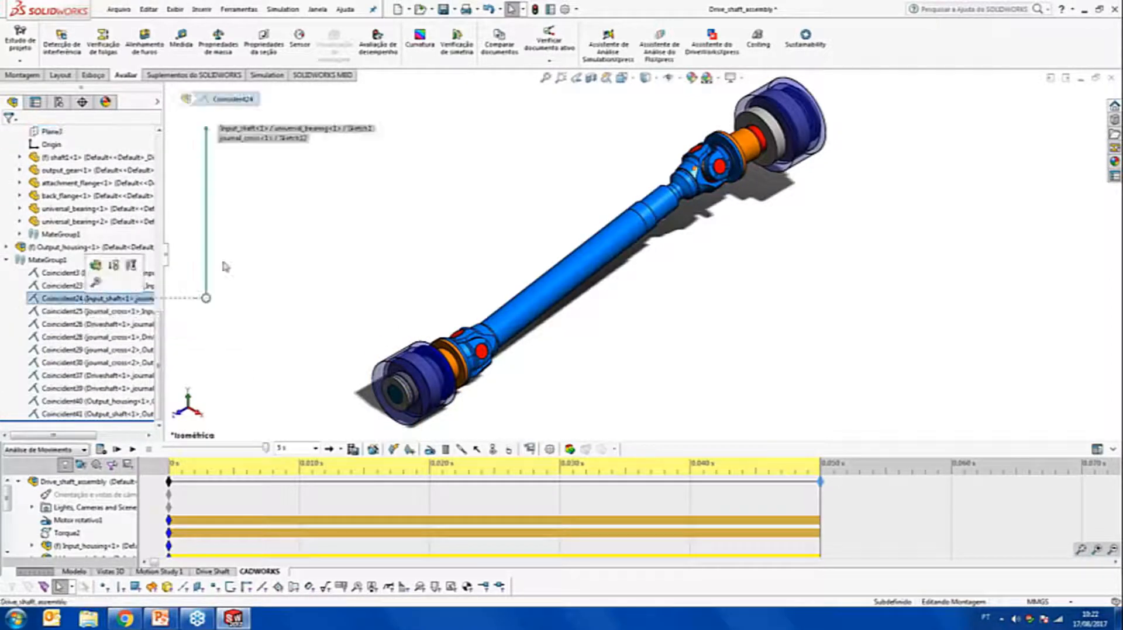
Hide the driveshaft_uv_flange1 component at the input-side universal joint and select the input shaft's universal_bearing<1>
scroll(704, 168, down, 5)
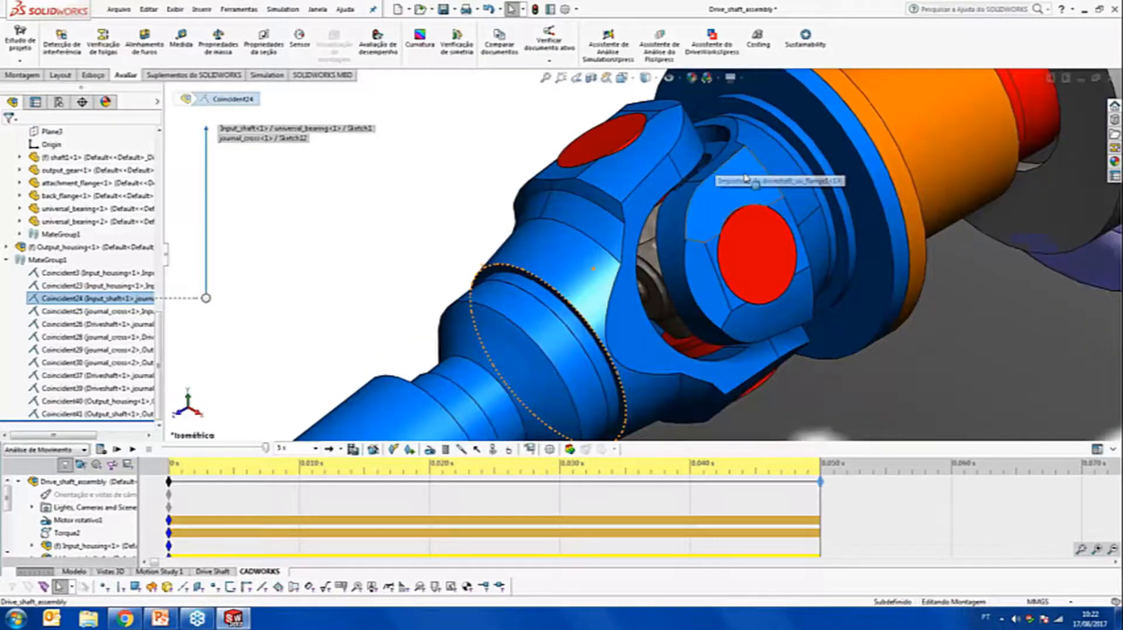
scroll(706, 170, up, 3)
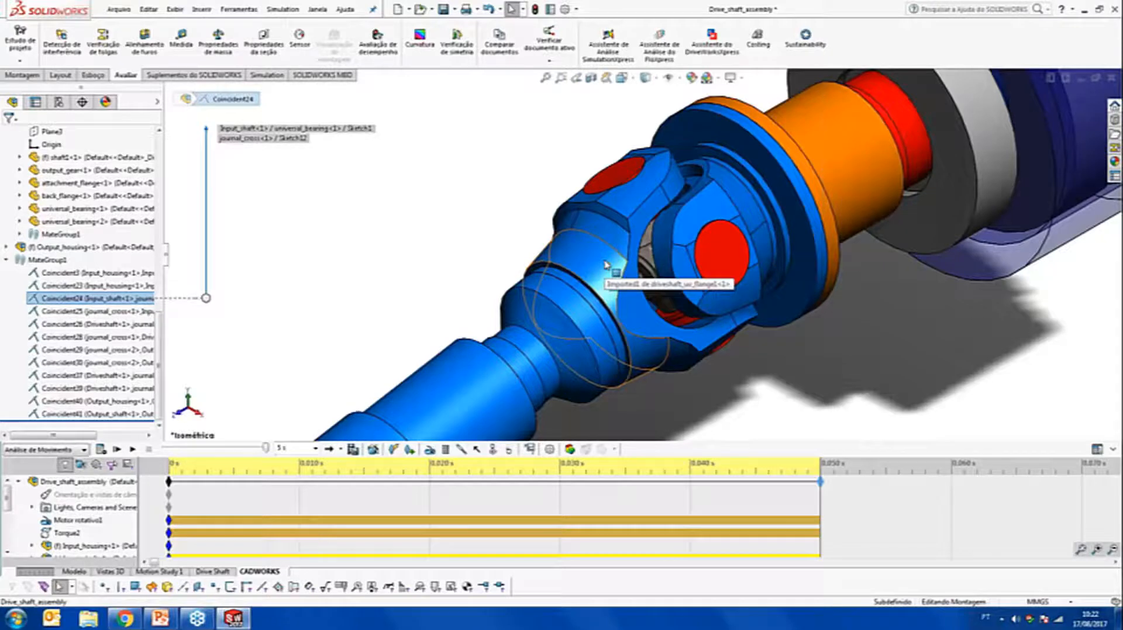
key(Tab)
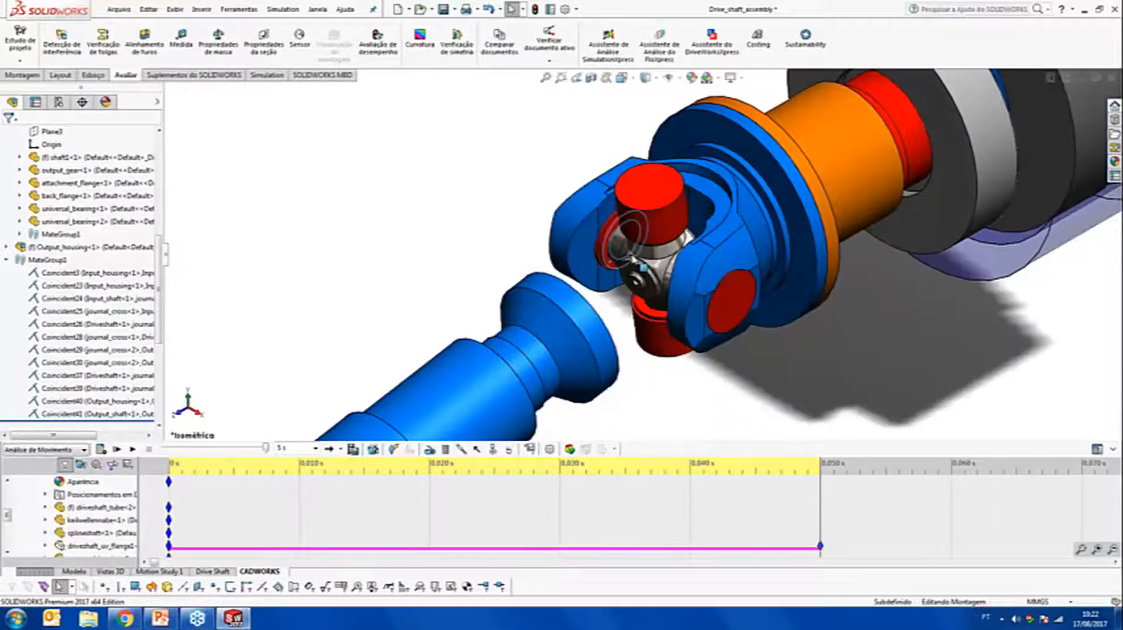
click(626, 215)
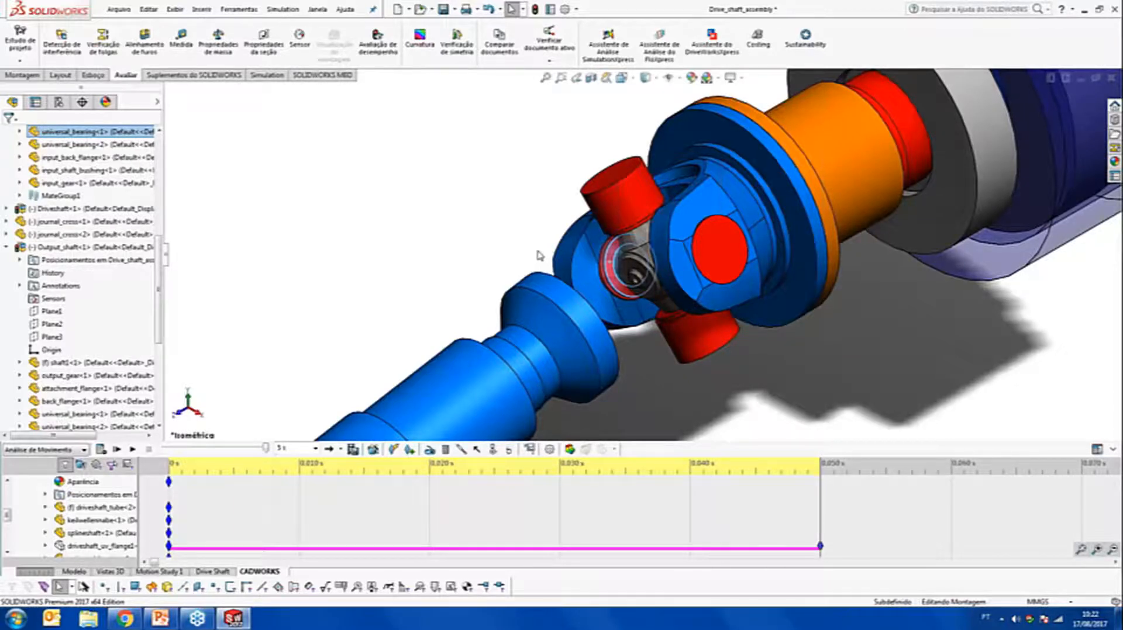
Hide the driveshaft's upper red universal bearing at the input-side joint to expose the journal cross
scroll(551, 210, up, 3)
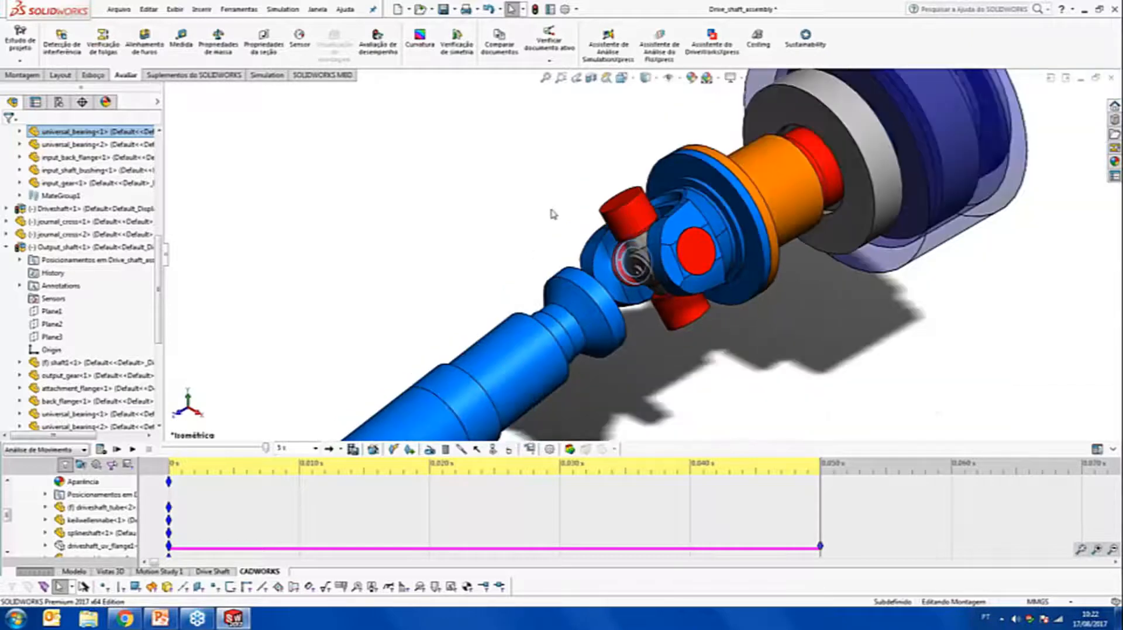
click(576, 217)
scroll(554, 386, up, 6)
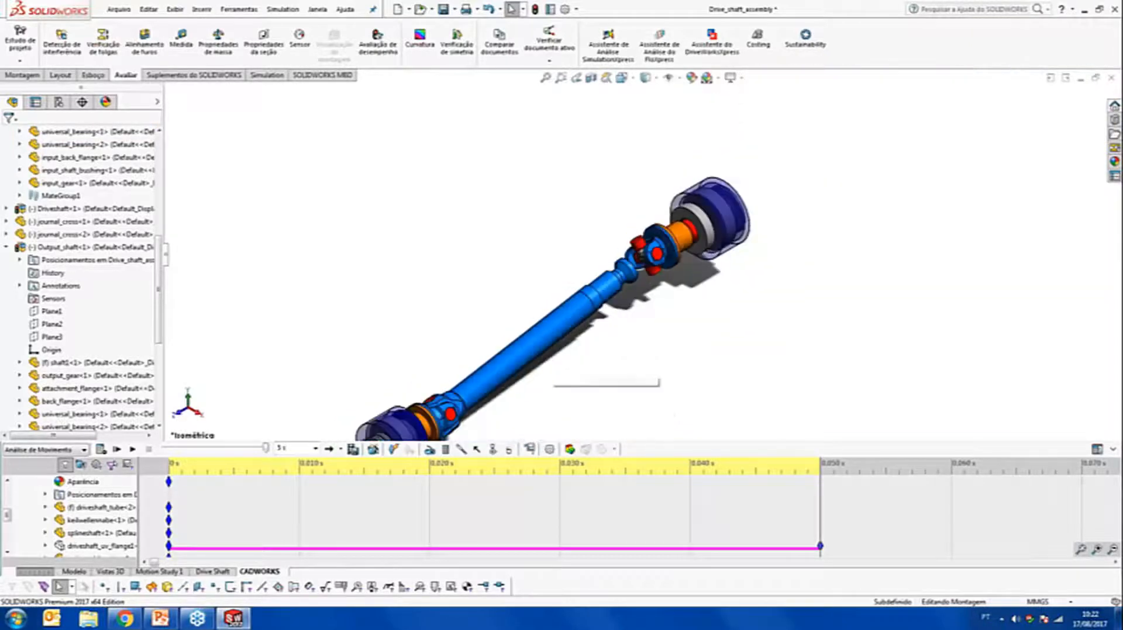
scroll(554, 386, down, 3)
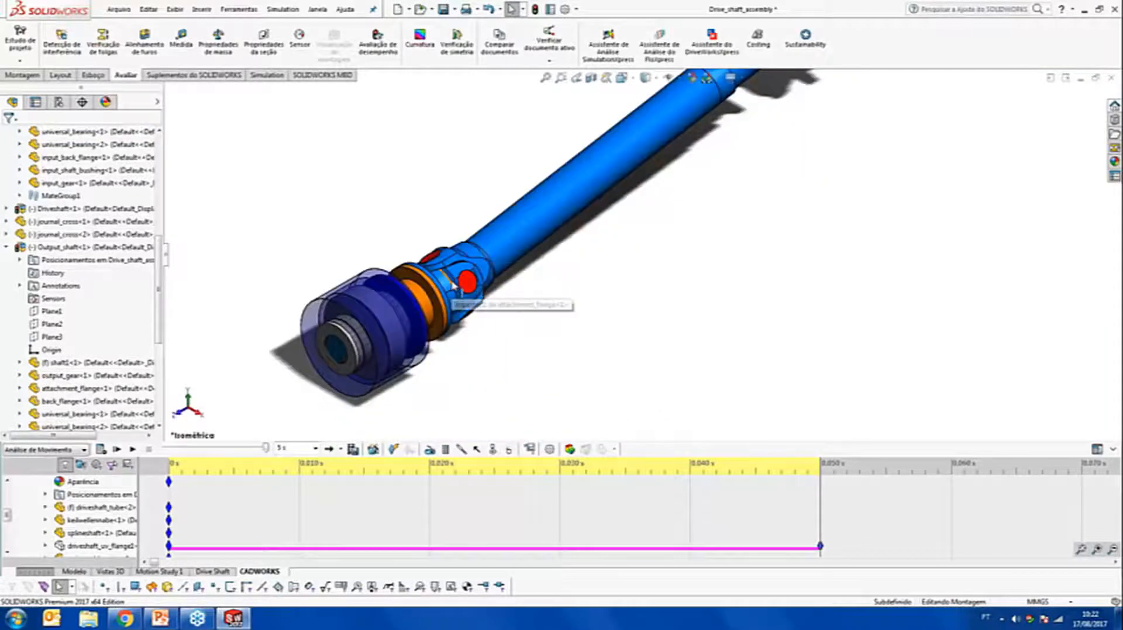
scroll(658, 159, up, 3)
scroll(681, 166, down, 5)
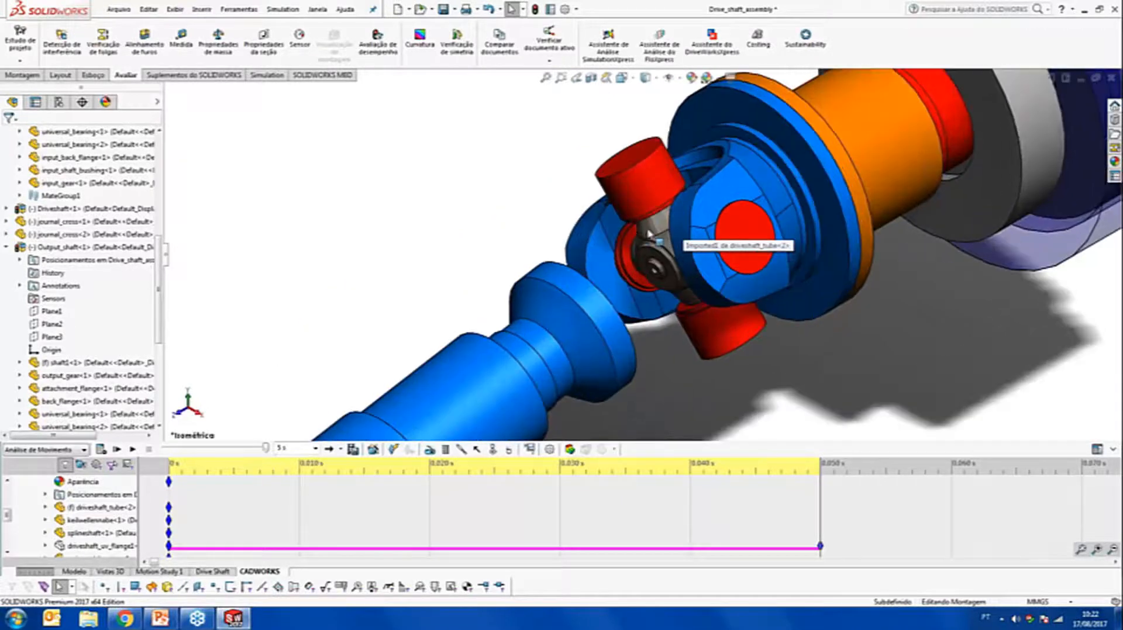
key(Tab)
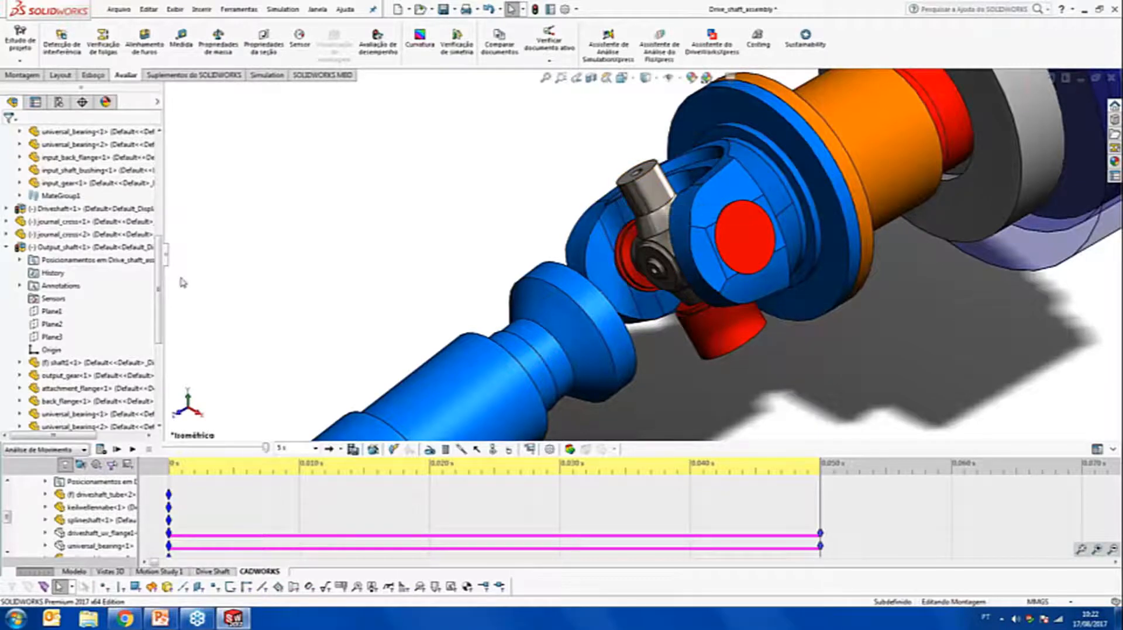
Open the Coincident24 mate between the input shaft and the journal cross for editing and show its analysis properties
scroll(151, 374, down, 5)
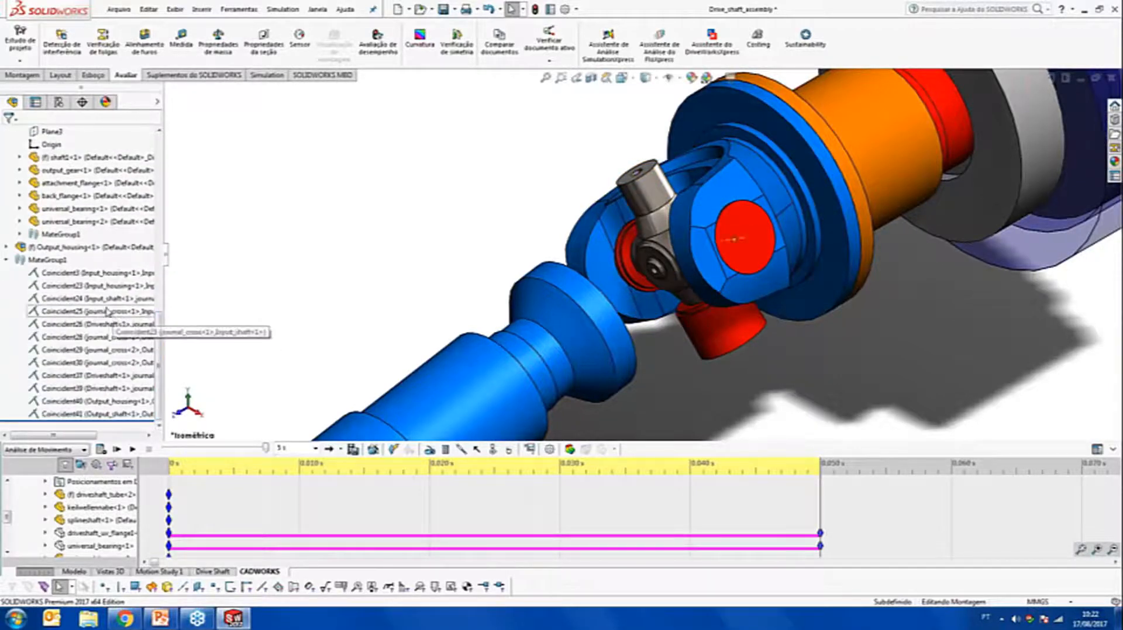
click(96, 299)
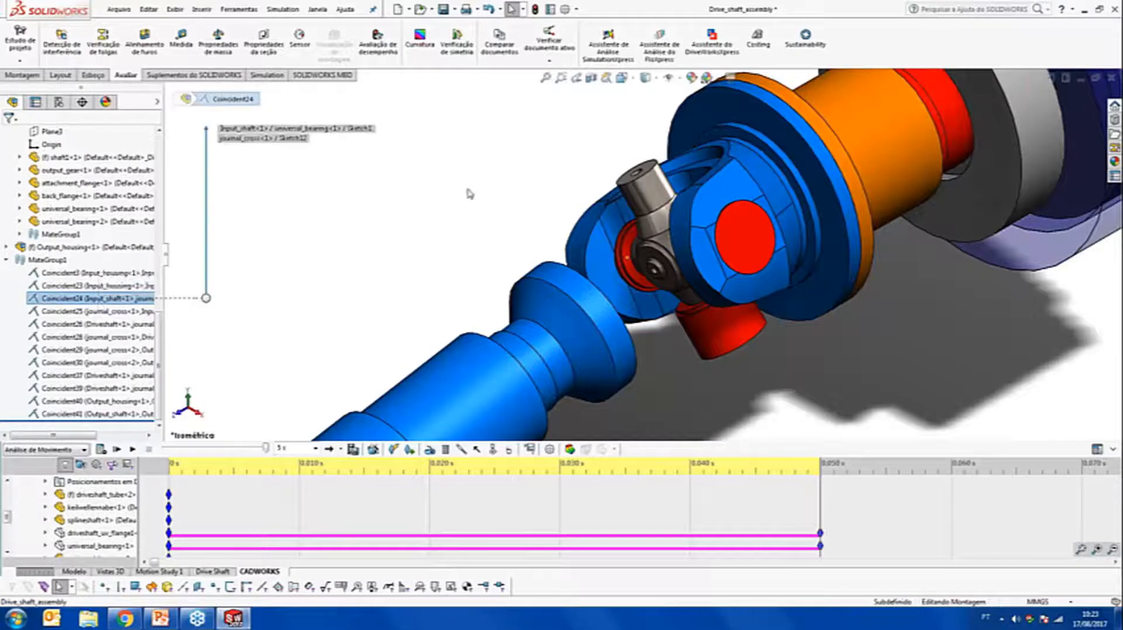
mouse_move(471, 193)
middle_down()
mouse_move(564, 196)
mouse_move(450, 185)
middle_up()
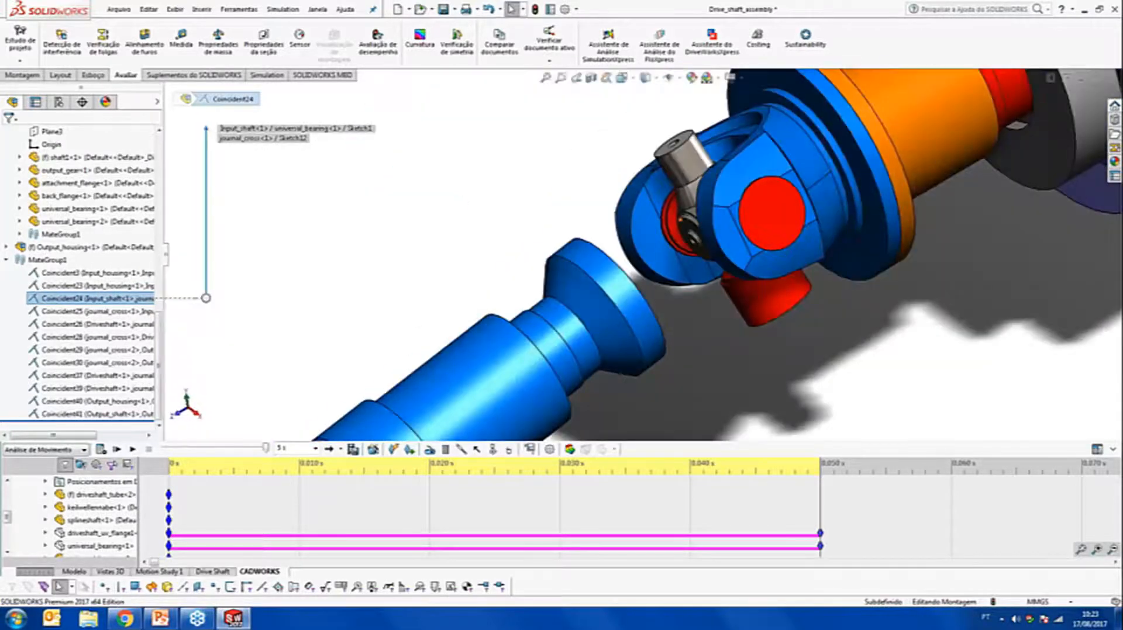
right_click(89, 298)
click(96, 266)
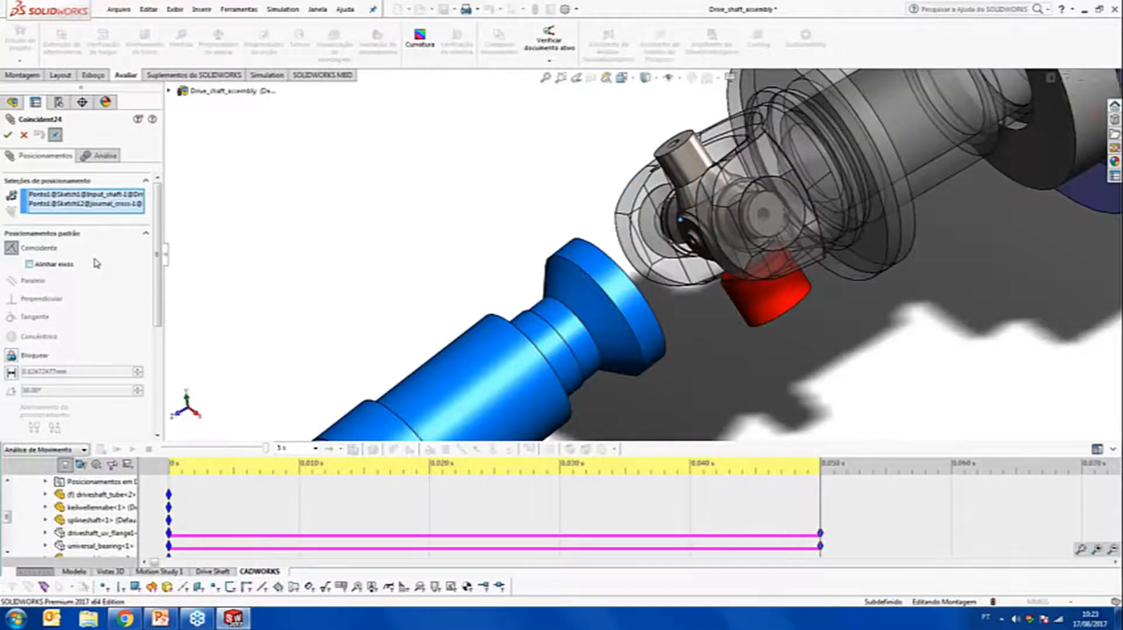
click(99, 157)
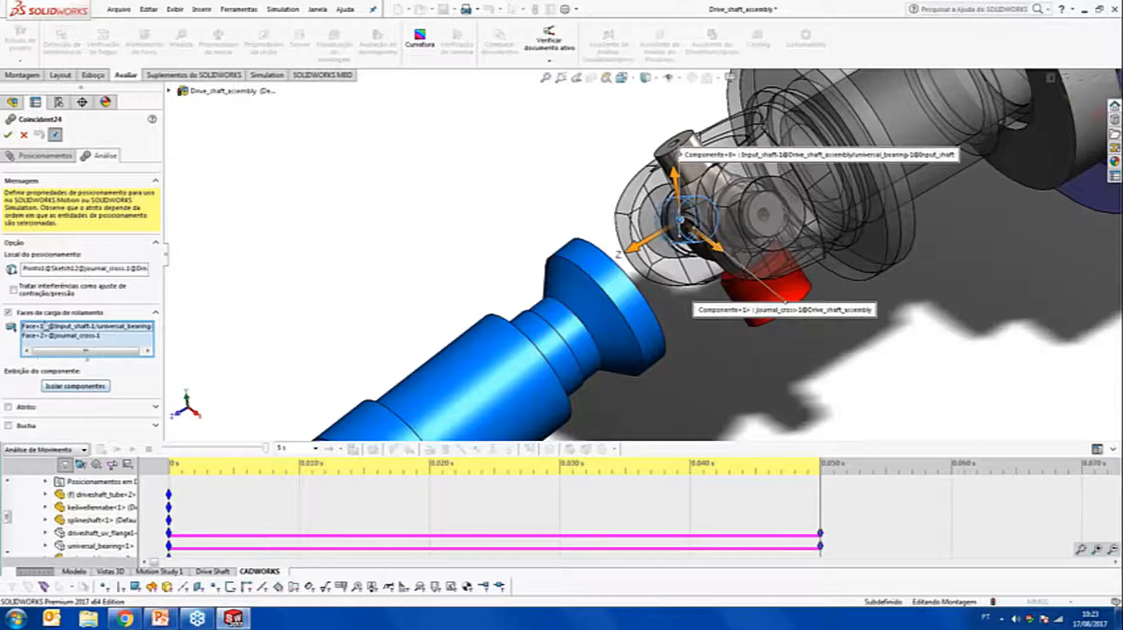
Check the load-bearing faces assigned to Coincident24 on the universal bearing and the journal cross, and cancel the mate edit
scroll(685, 223, down, 2)
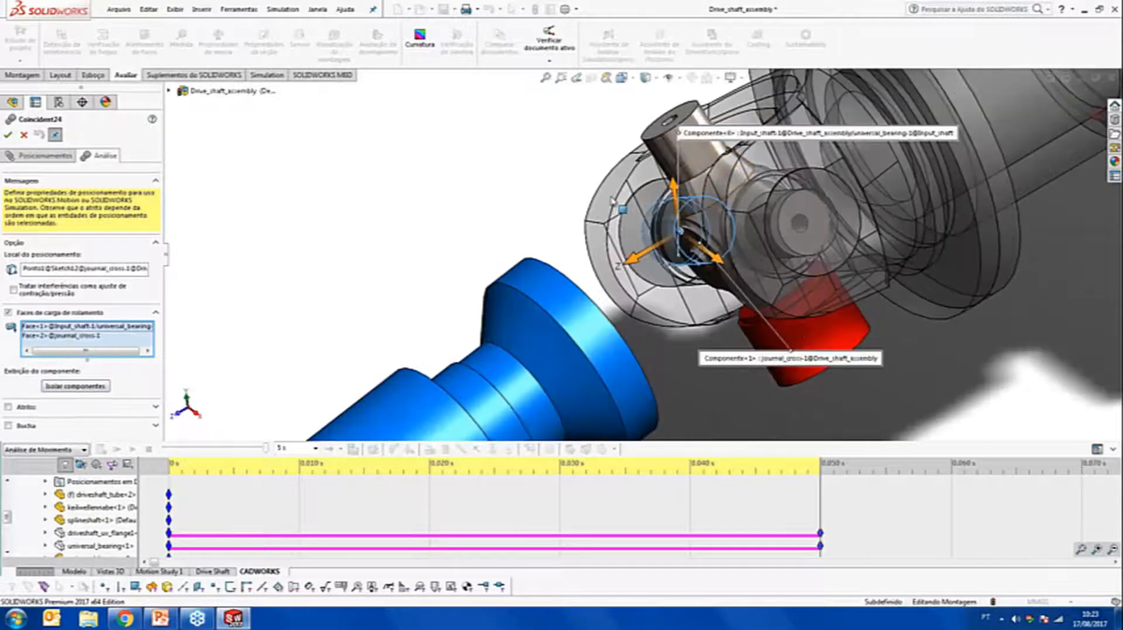
middle_drag(623, 200, 579, 205)
scroll(498, 227, down, 5)
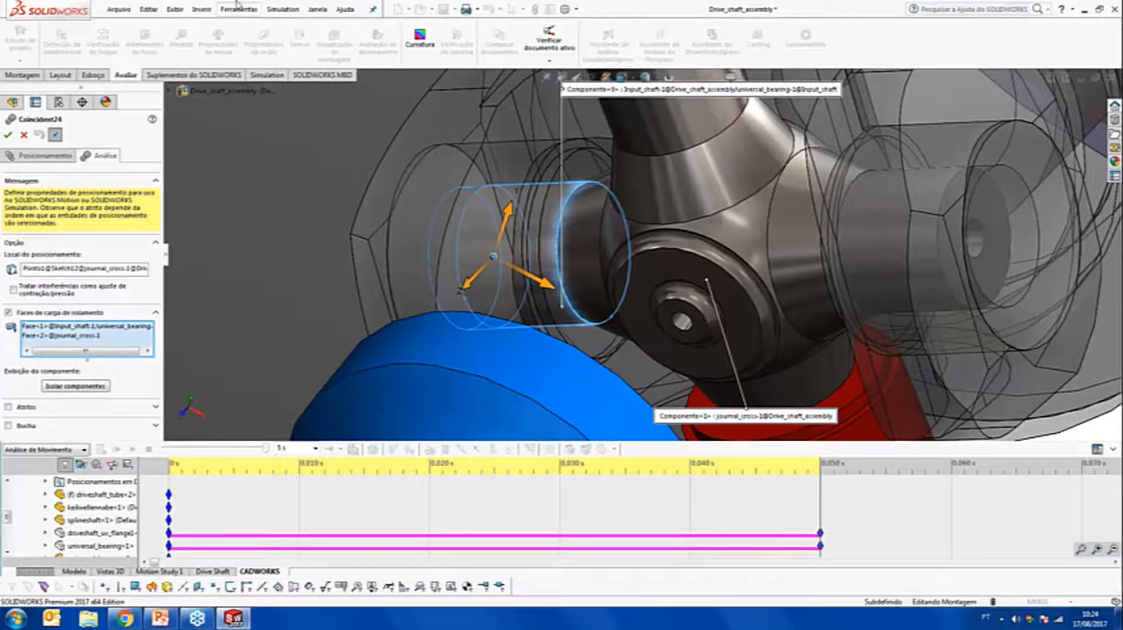
click(79, 328)
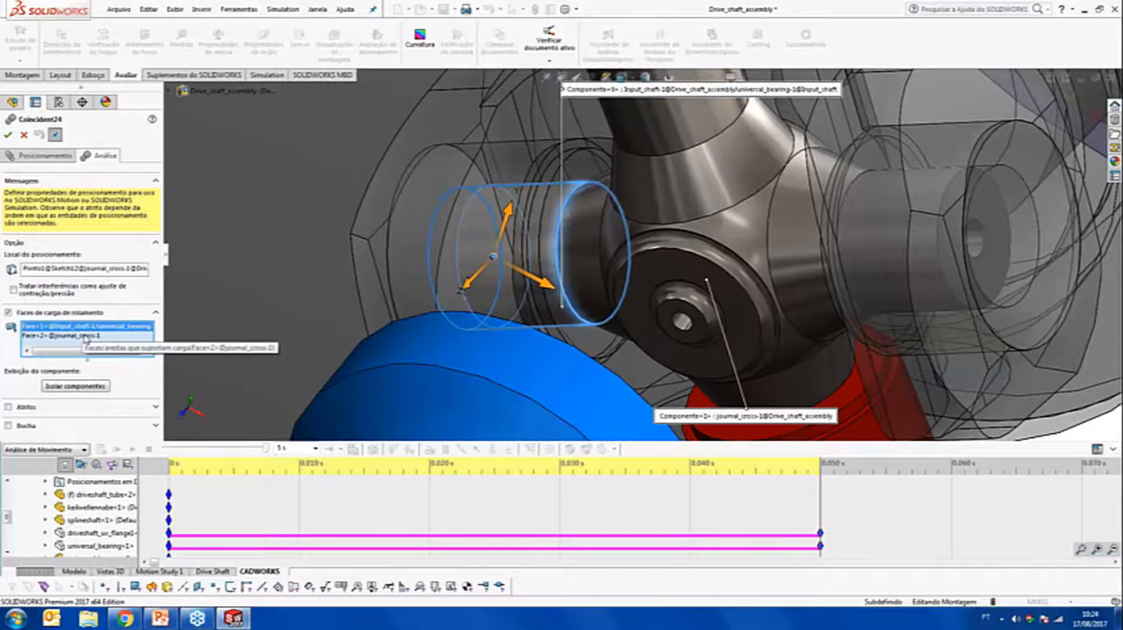
click(86, 338)
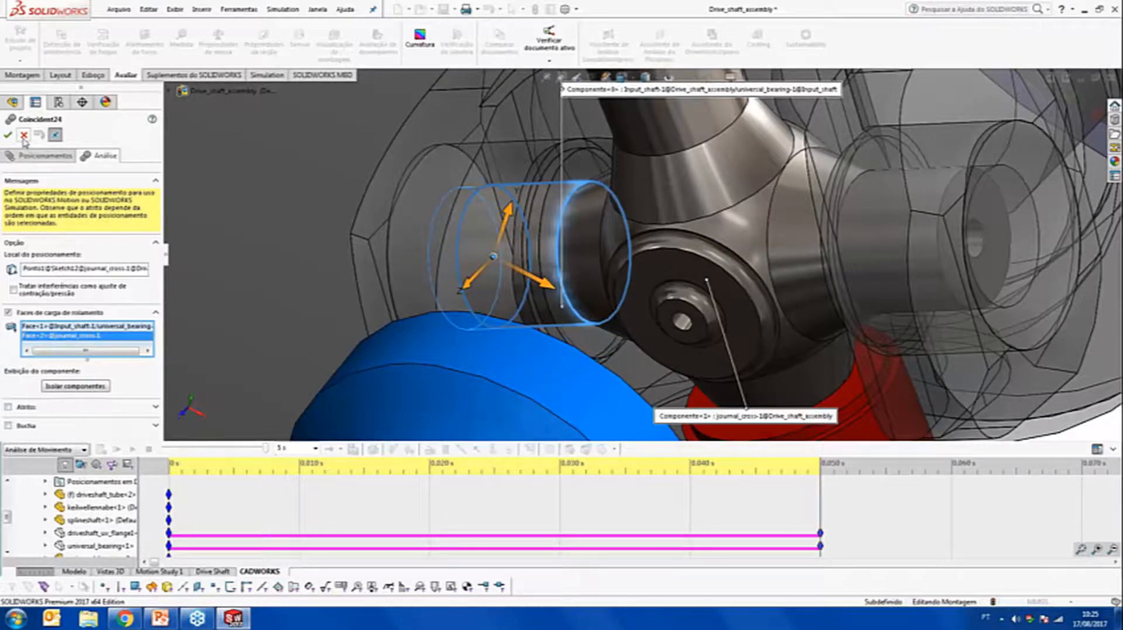
click(23, 135)
Try importing motion loads from the Drive Shaft study for journal_cross-1 with the single-frame study option
scroll(406, 213, up, 7)
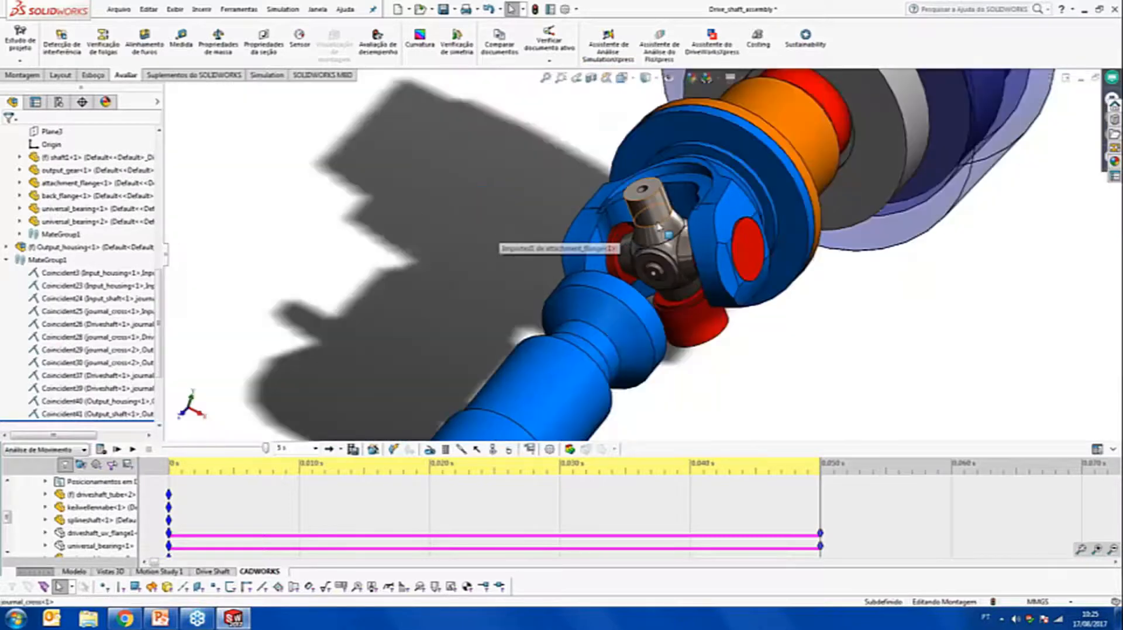
click(647, 205)
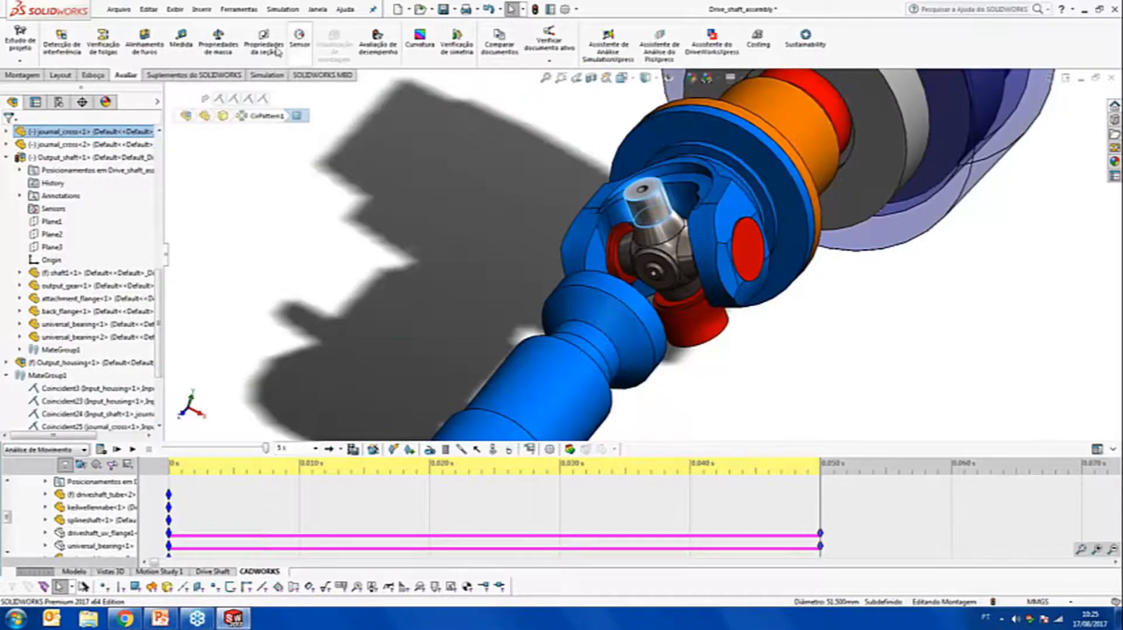
click(283, 9)
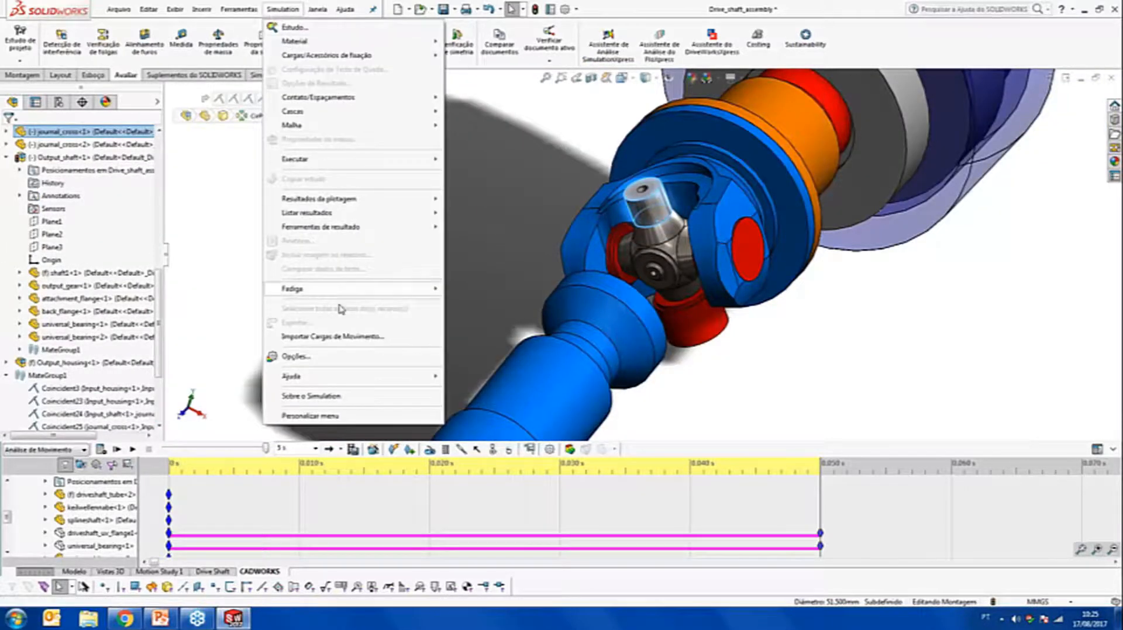
click(347, 343)
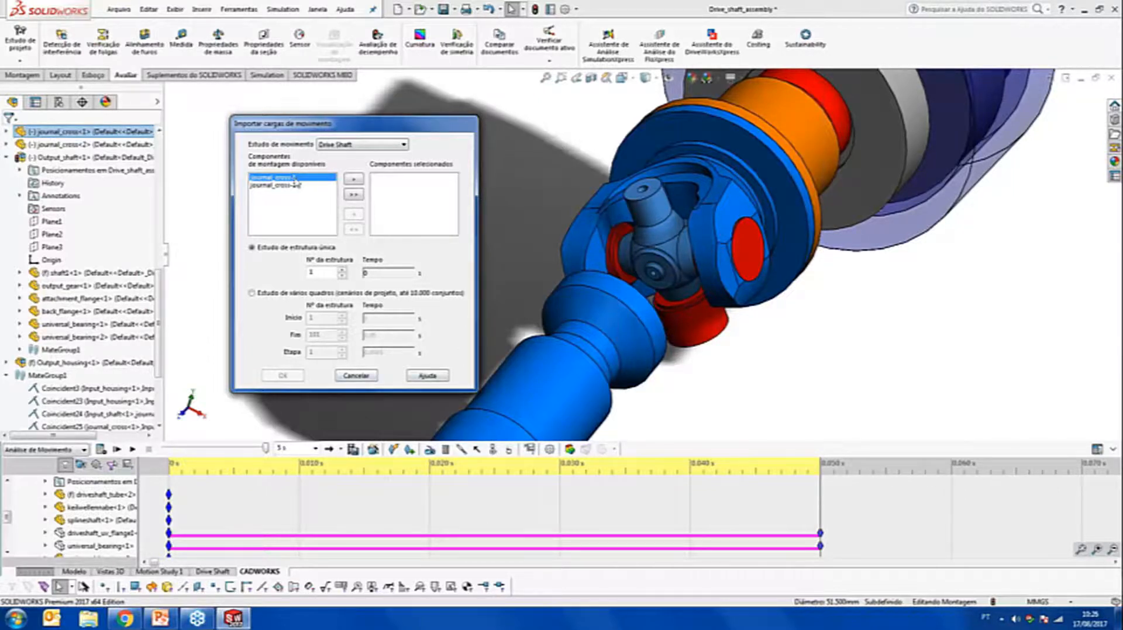
click(353, 180)
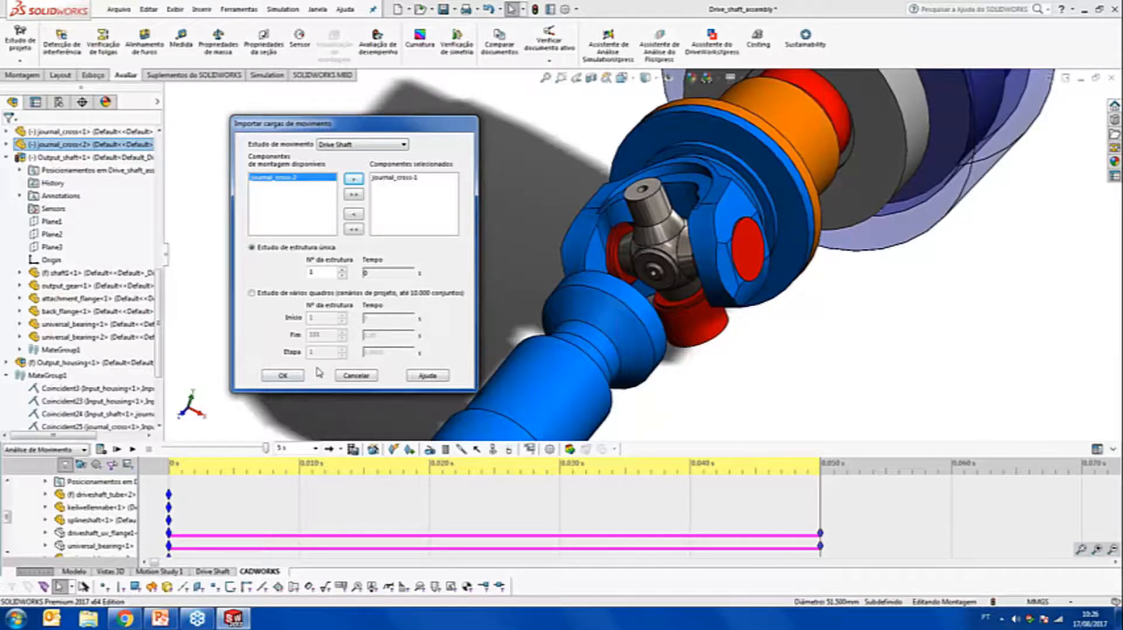
click(368, 376)
Open the journal_cross part from the assembly and activate its CM2-ALT-Frames-80-101-1 simulation study
right_click(640, 202)
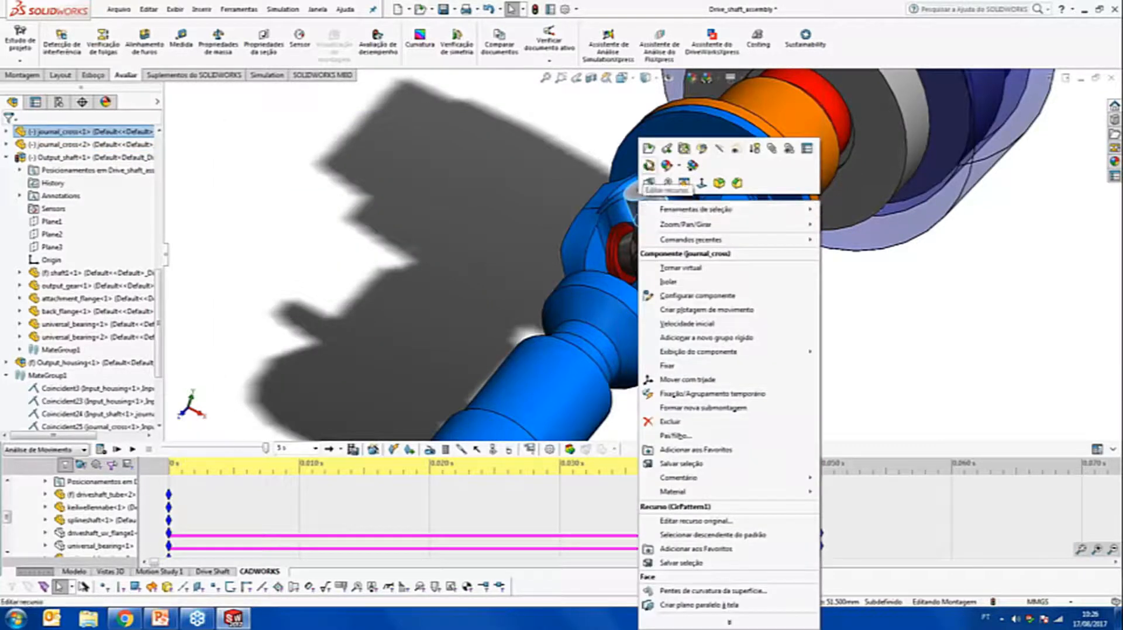
click(648, 163)
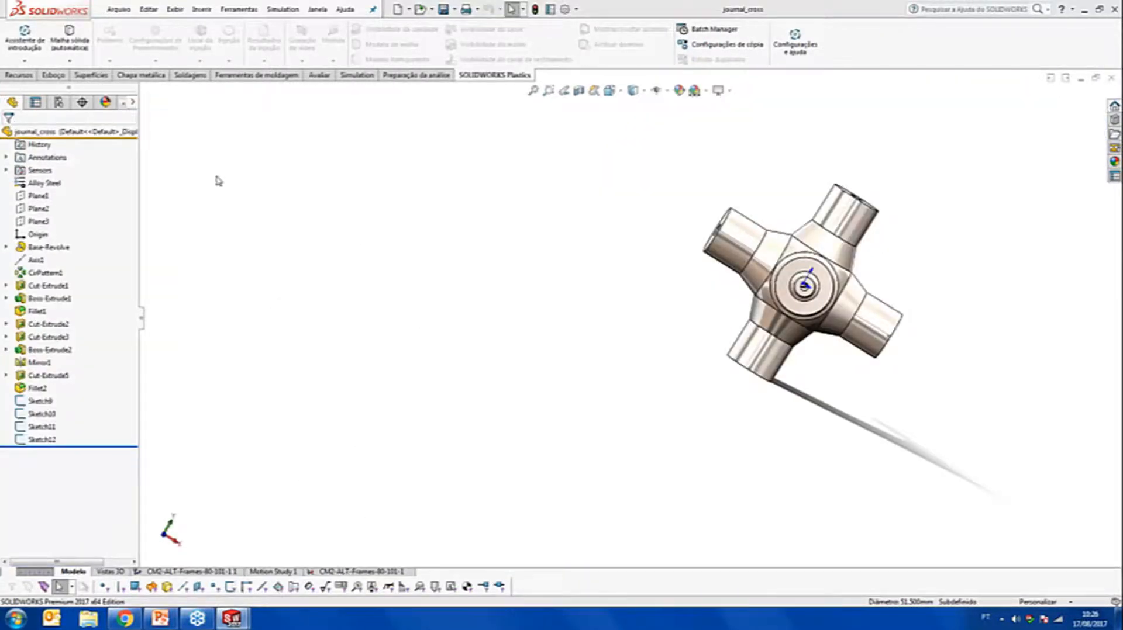
click(358, 75)
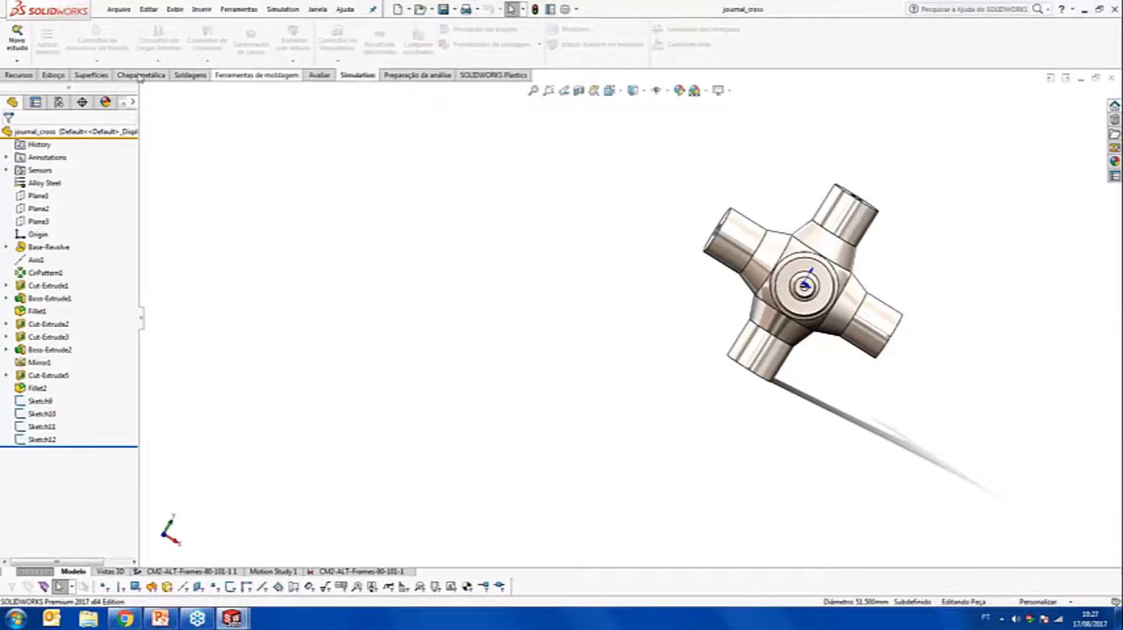
click(17, 60)
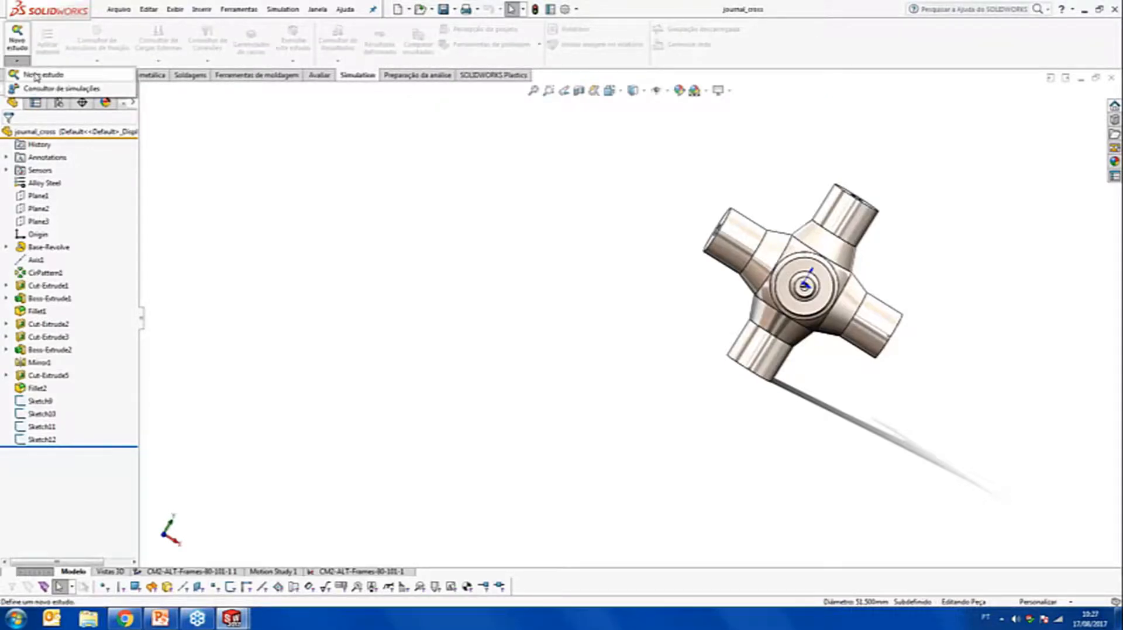
click(374, 446)
click(386, 572)
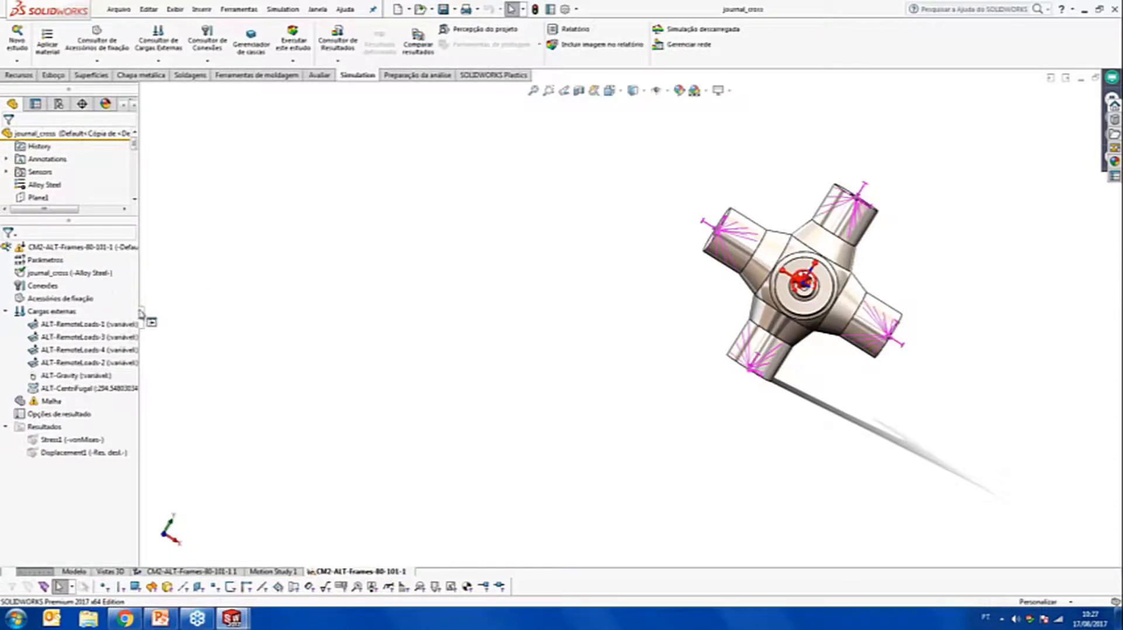
Examine the study's imported external loads on the journal cross, including the remote loads, gravity and centrifugal load
mouse_move(106, 325)
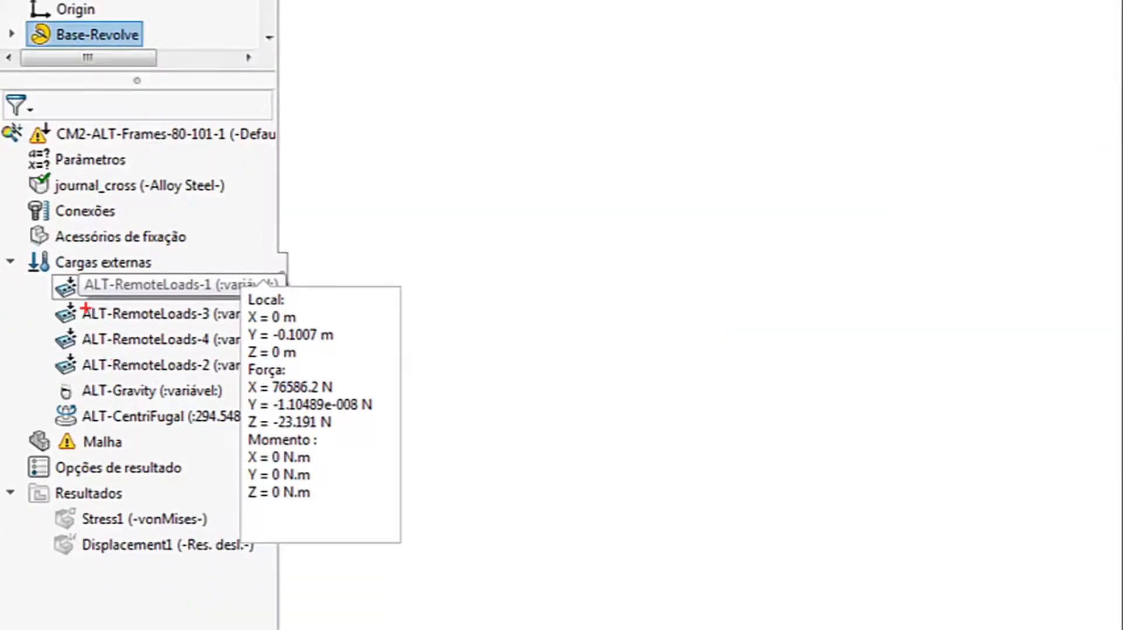
mouse_move(18, 247)
mouse_down()
mouse_move(92, 310)
mouse_move(302, 443)
mouse_move(310, 433)
mouse_up()
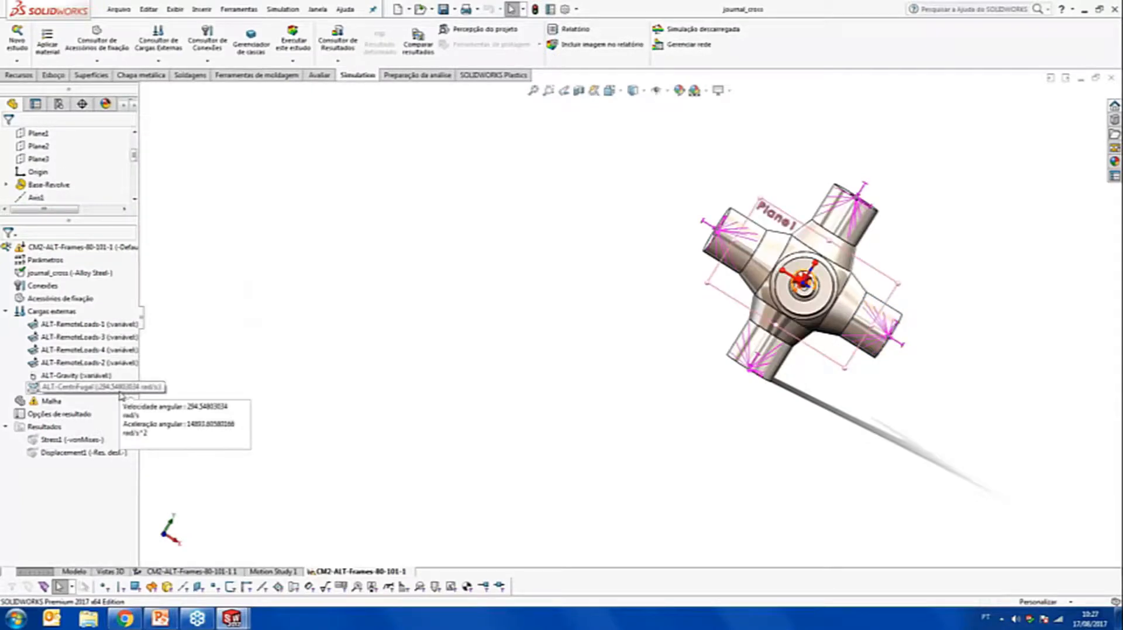
scroll(789, 270, down, 5)
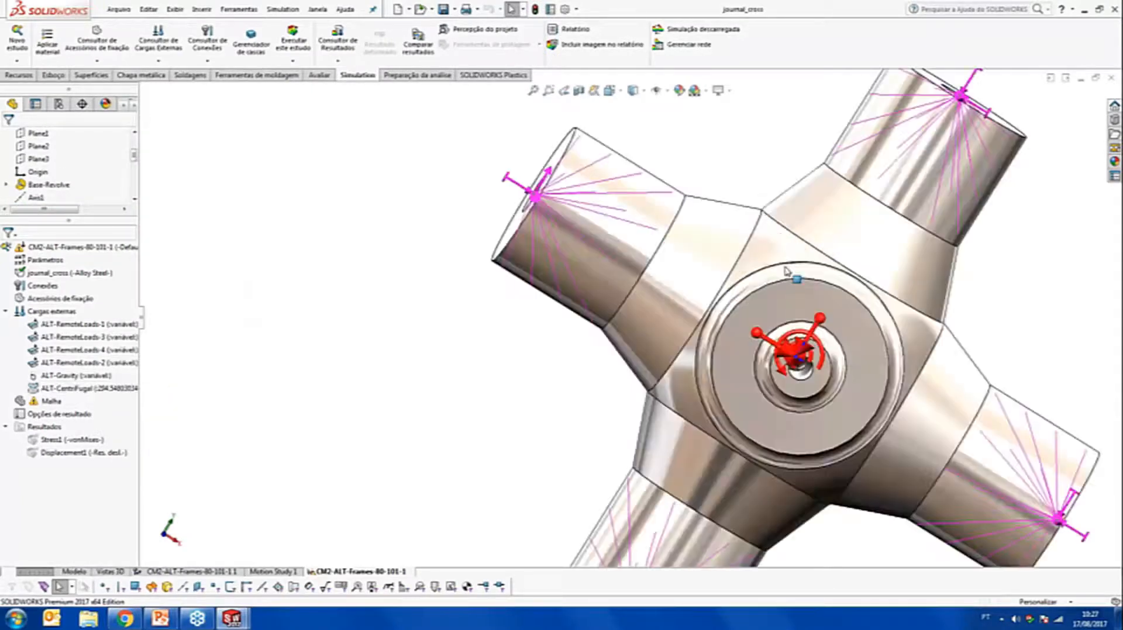
scroll(814, 343, down, 4)
middle_drag(798, 347, 852, 378)
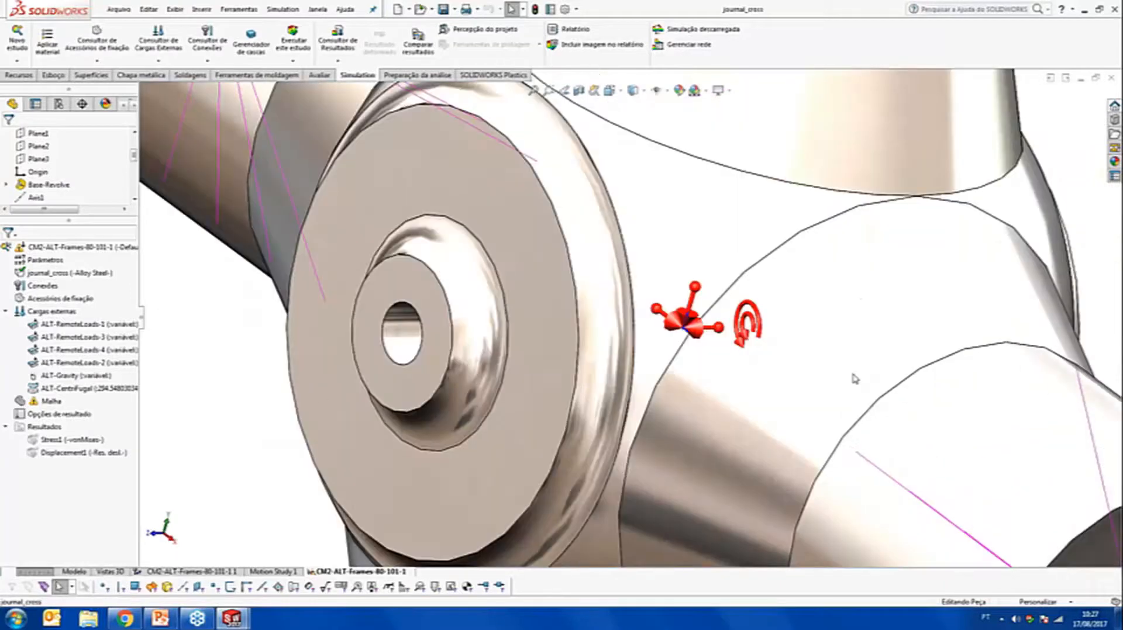
mouse_move(70, 384)
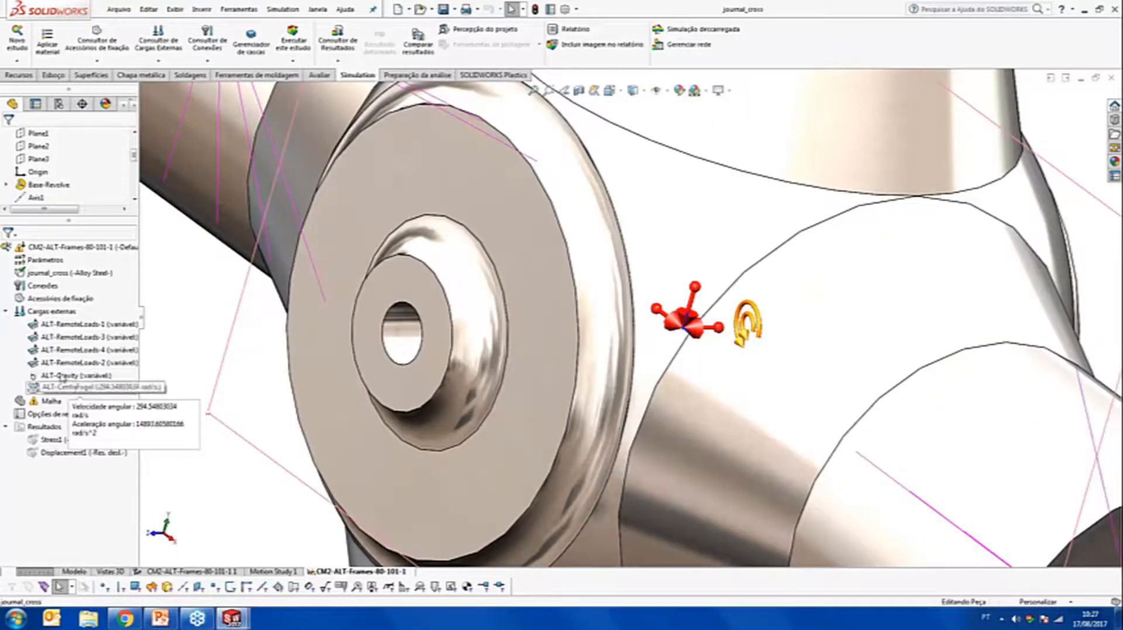
mouse_move(67, 353)
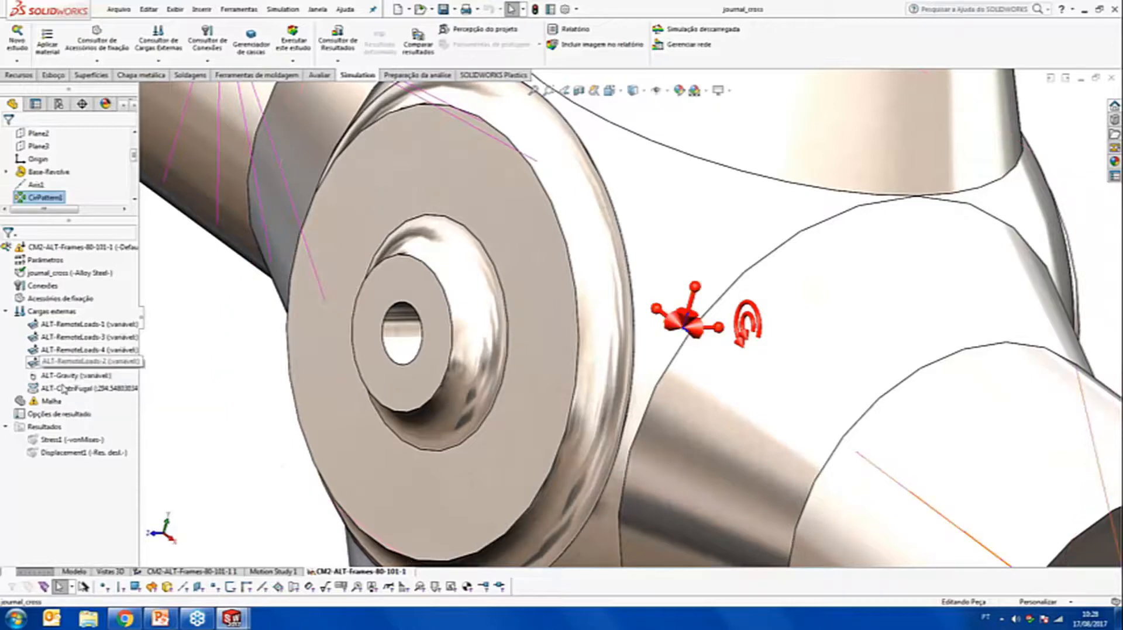
Run the CM2-ALT-Frames-80-101-1 study on the journal cross
right_click(81, 248)
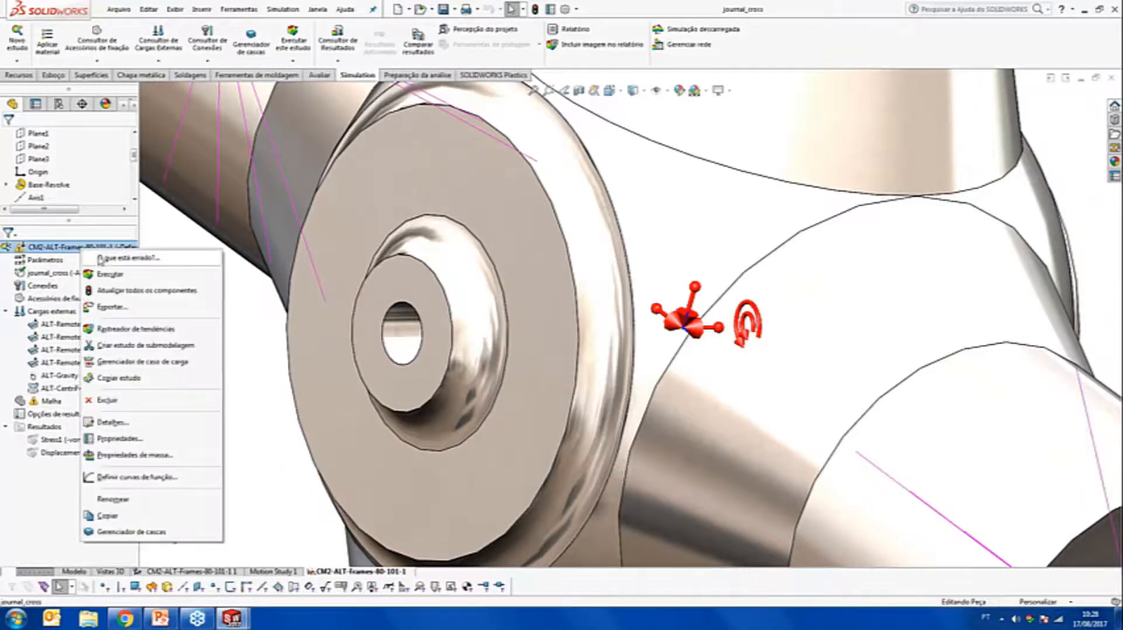
click(134, 273)
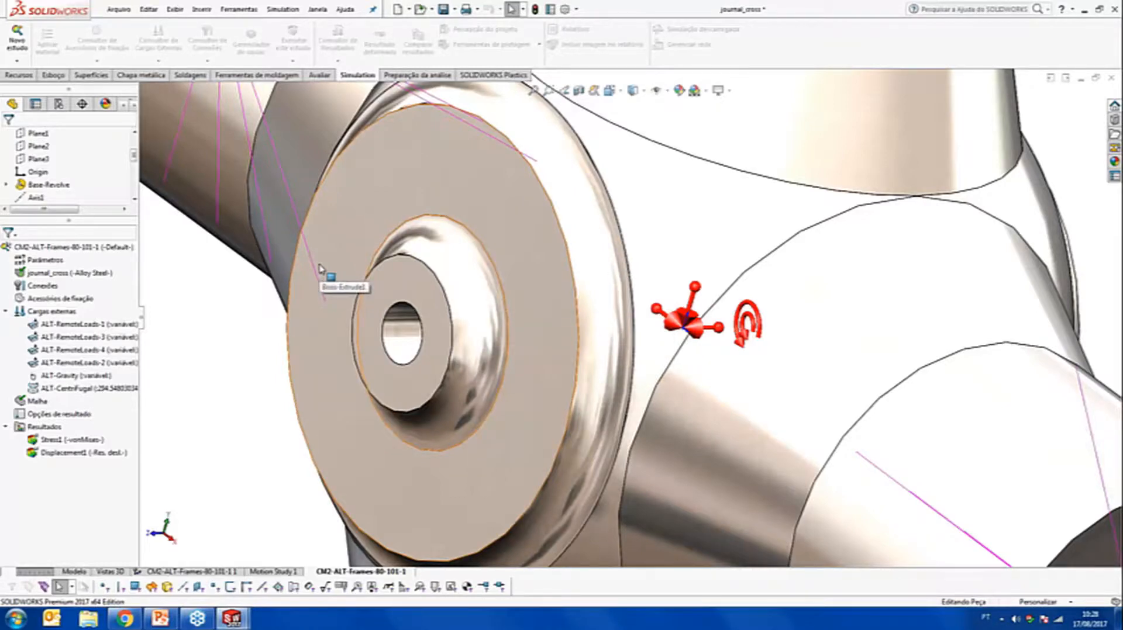
Examine the von Mises stress plot over the journal cross, including its arms and the remote load application points
scroll(380, 293, up, 5)
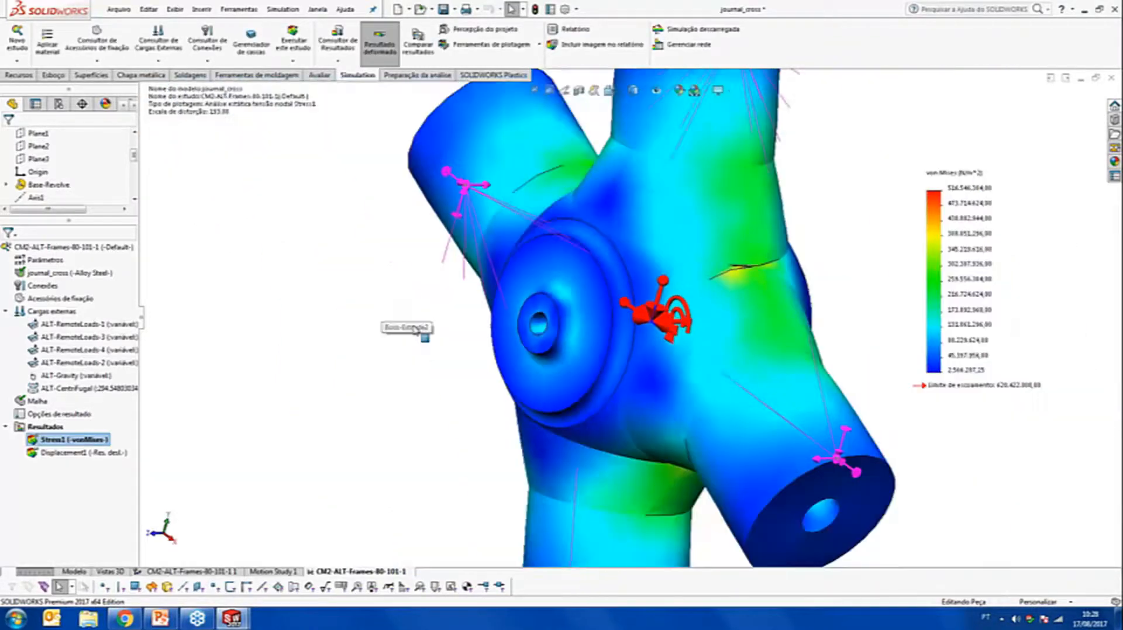
scroll(415, 329, up, 5)
middle_drag(523, 313, 567, 309)
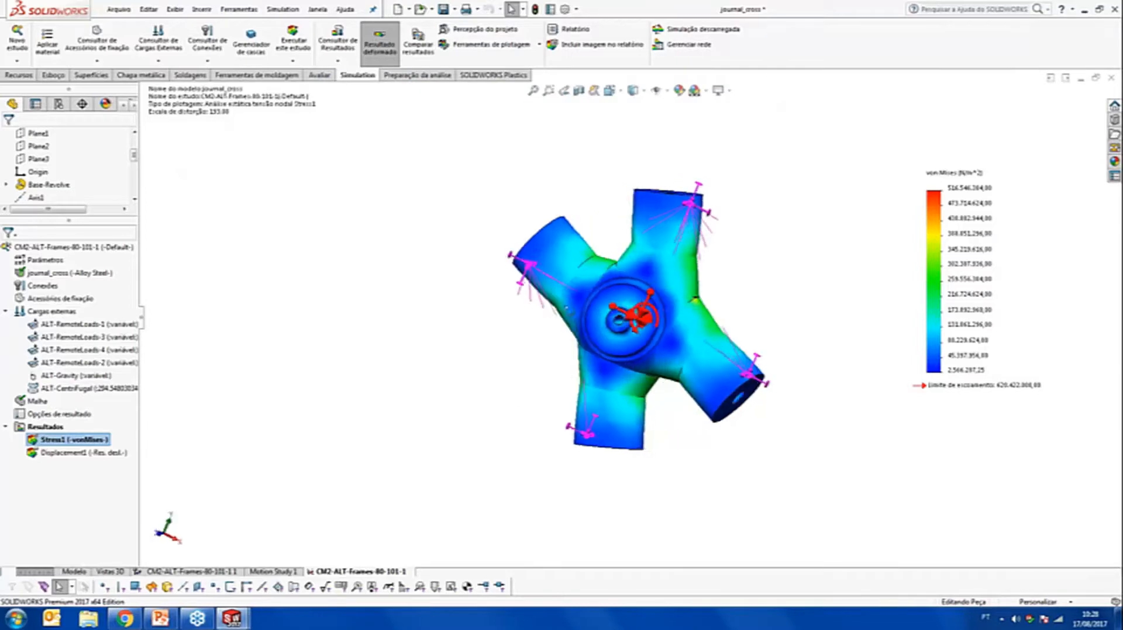
scroll(579, 313, down, 5)
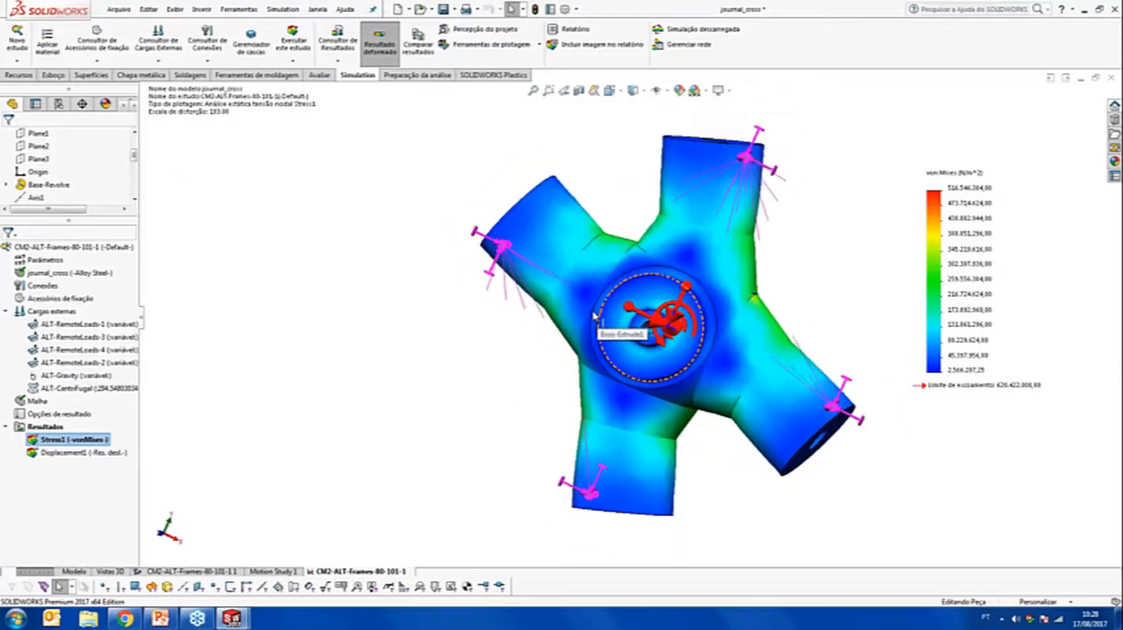
ctrl+middle_drag(740, 325, 574, 332)
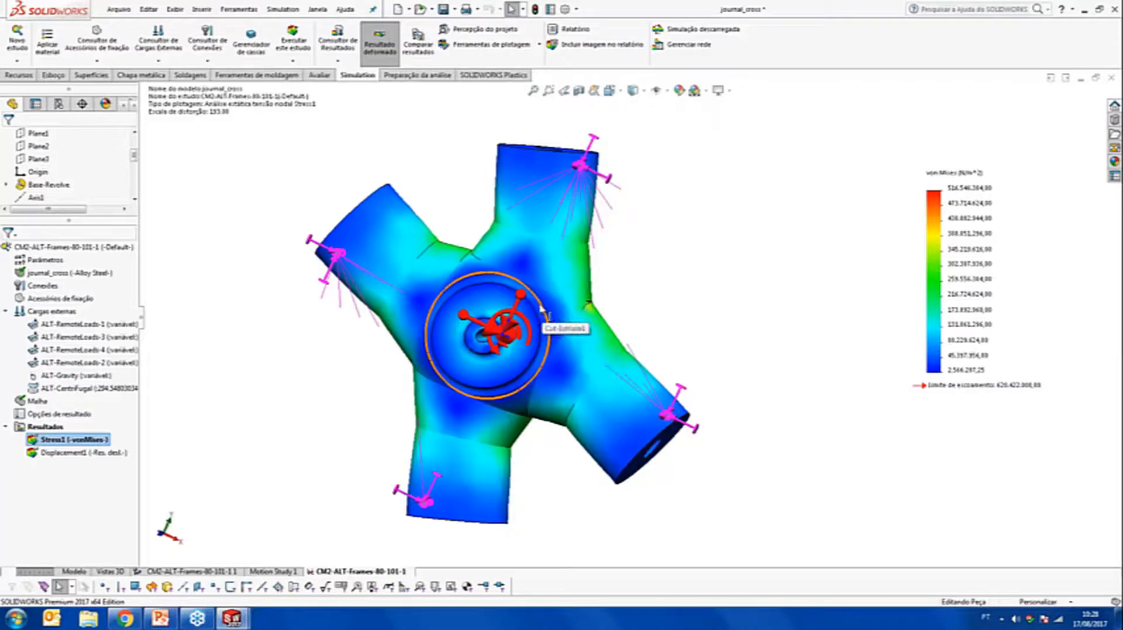
scroll(578, 190, down, 4)
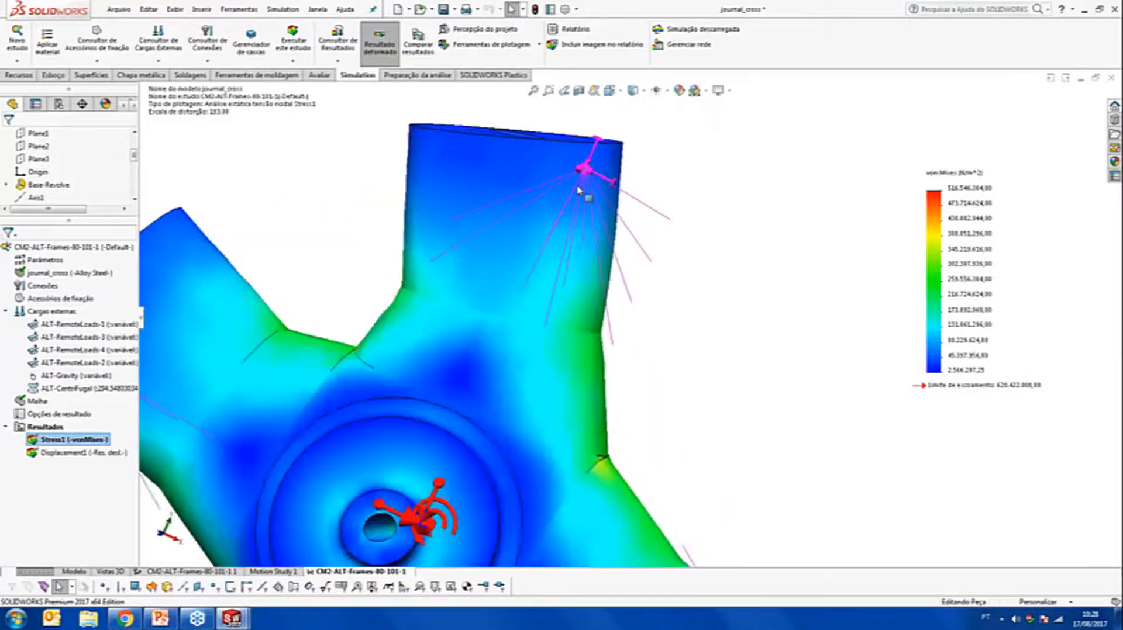
scroll(578, 190, down, 4)
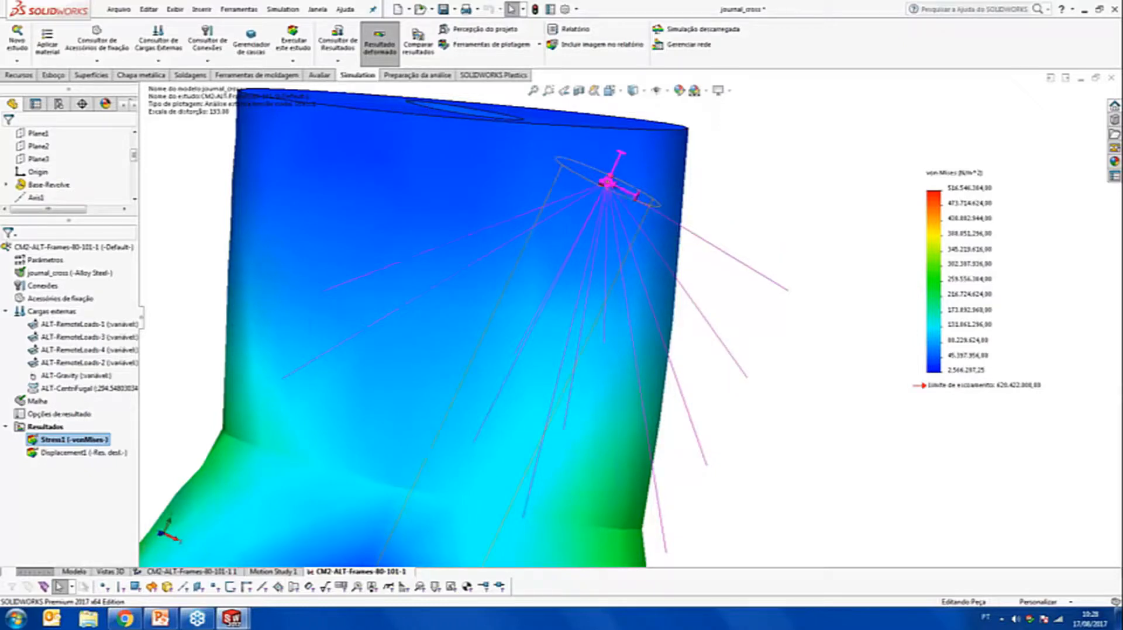
scroll(525, 451, up, 9)
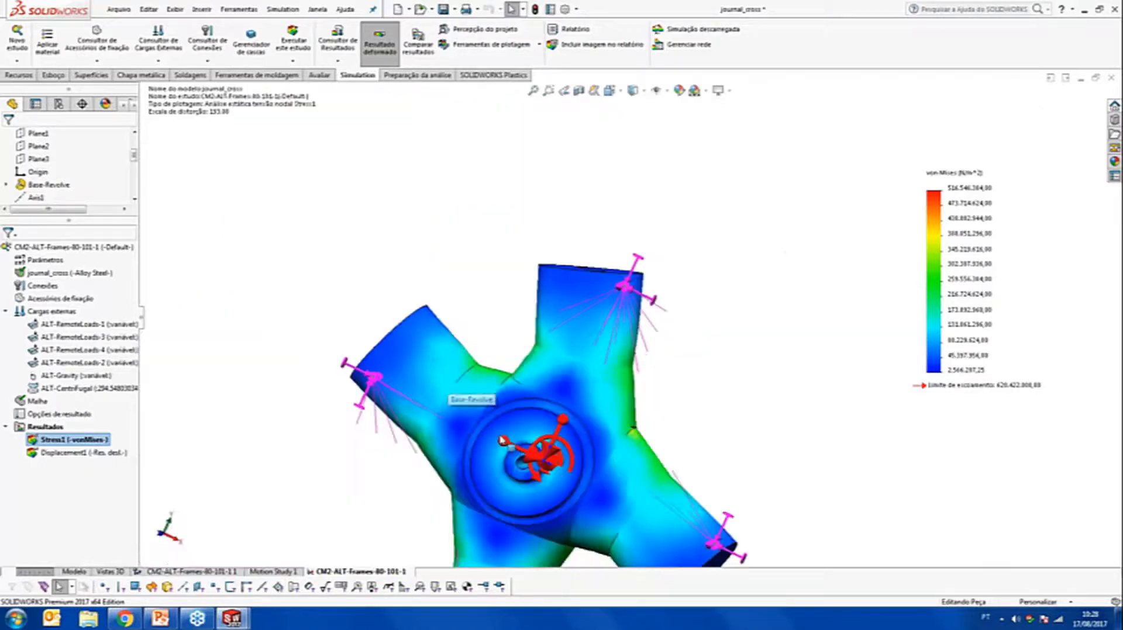
scroll(585, 471, down, 1)
scroll(585, 472, down, 1)
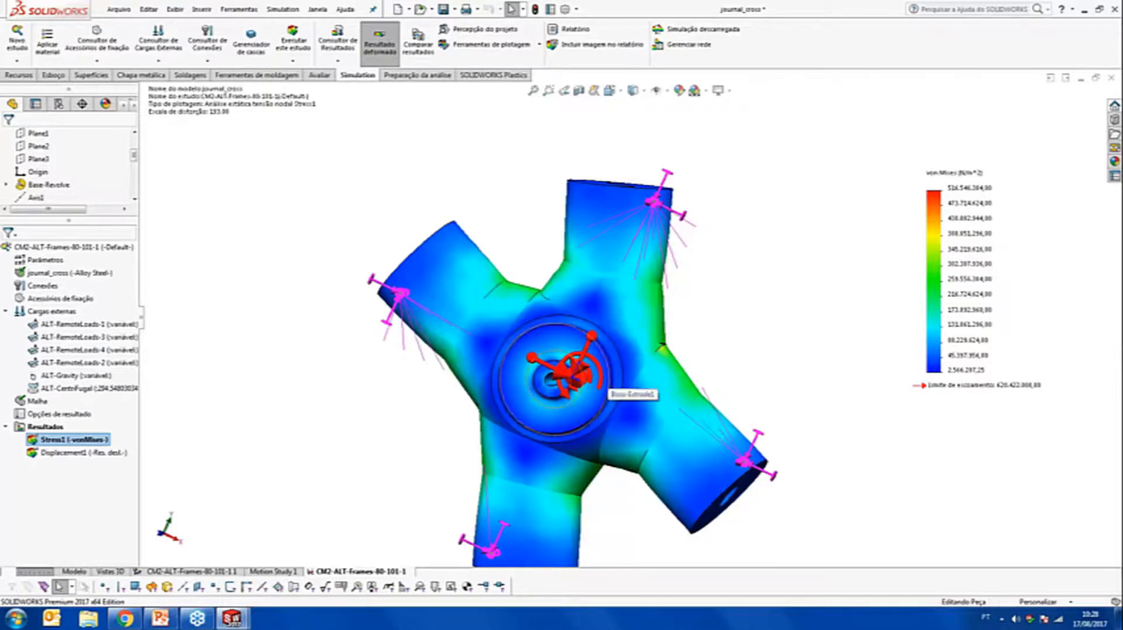
Examine the stress around the journal cross's central boss and arms, and display the Displacement1 result plot
scroll(609, 404, up, 3)
scroll(614, 413, down, 3)
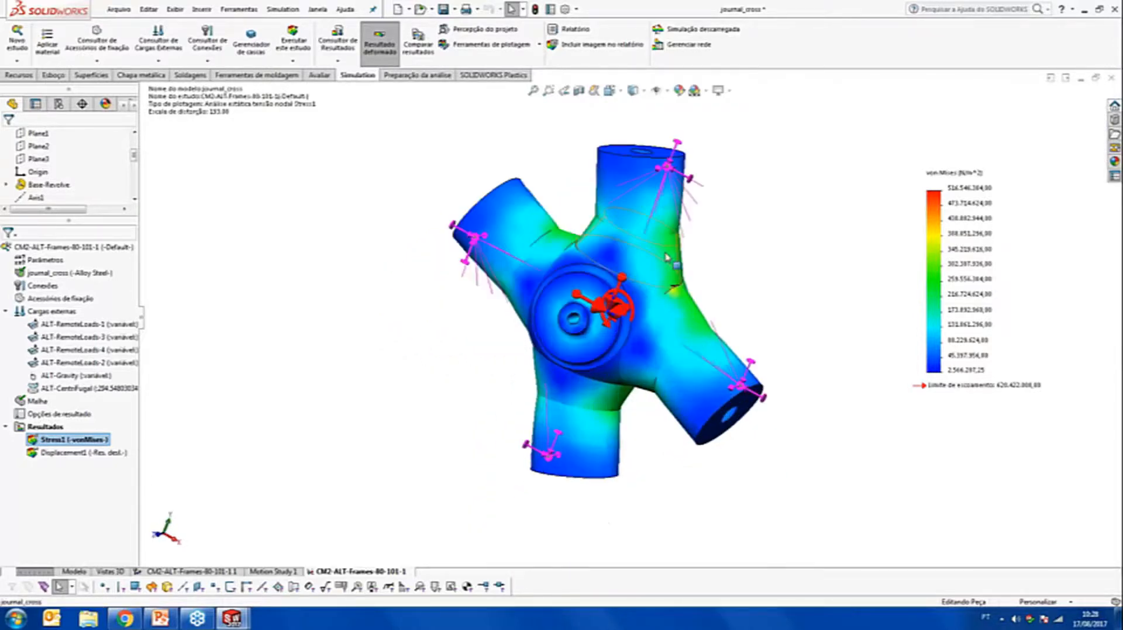
scroll(652, 261, down, 1)
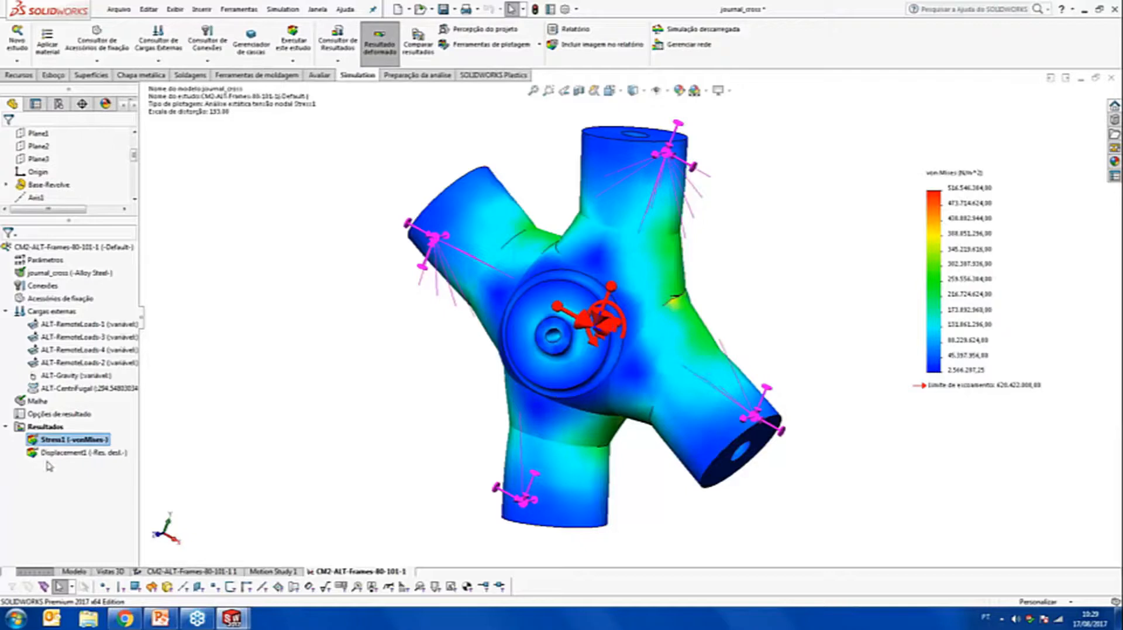
click(64, 453)
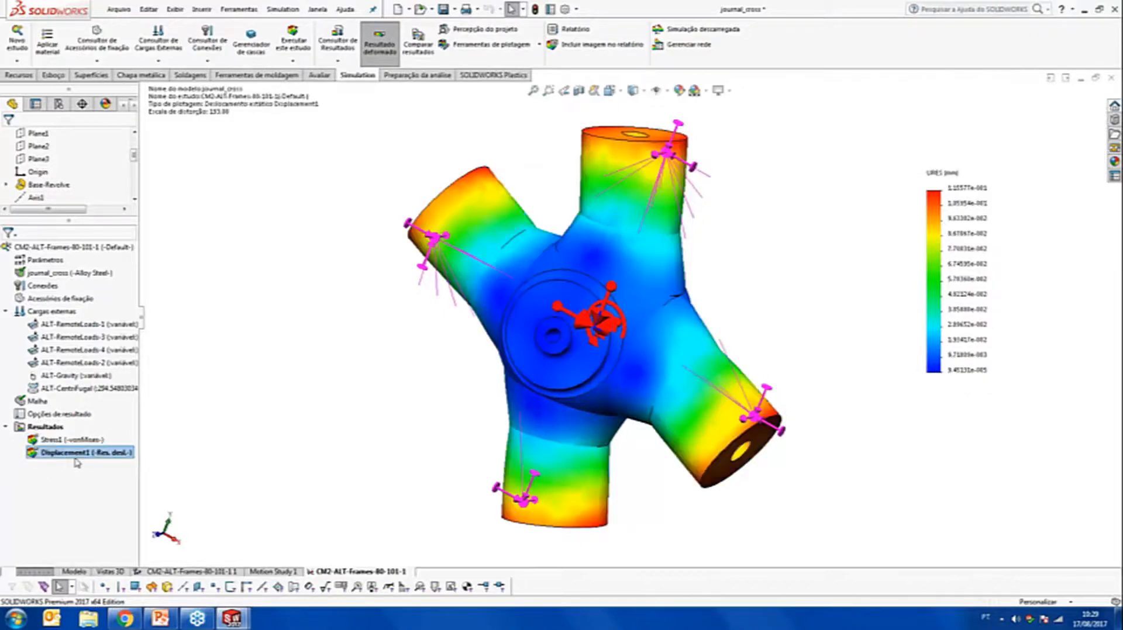
Create a factor of safety plot for all bodies with the automatic failure criterion, showing the factor of safety distribution
right_click(42, 428)
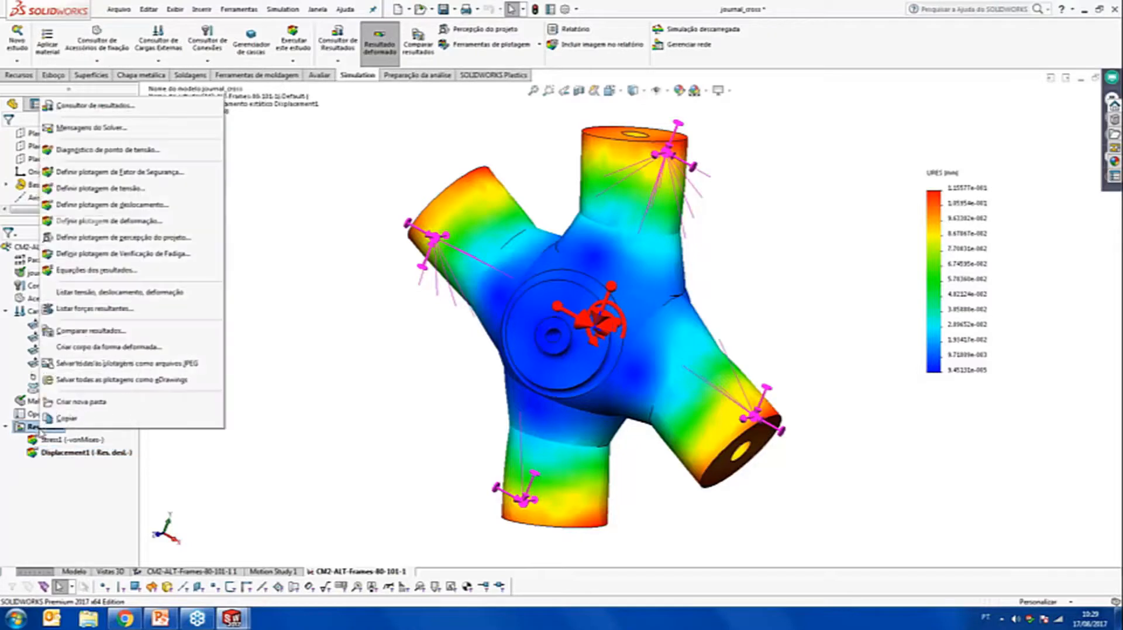
click(197, 172)
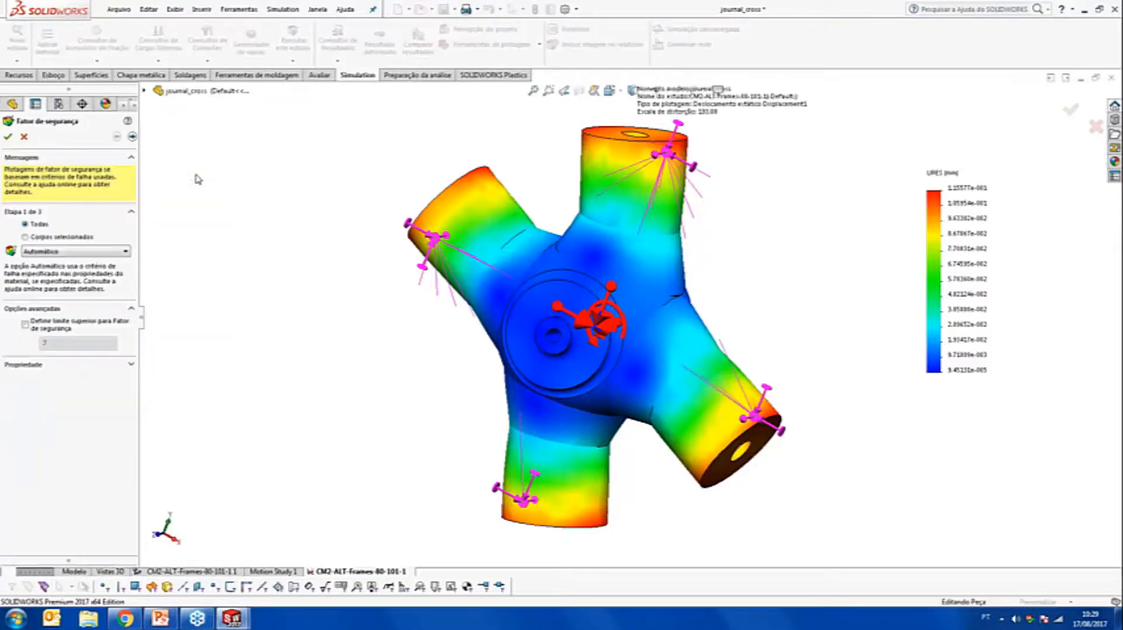
click(62, 237)
click(35, 226)
click(132, 136)
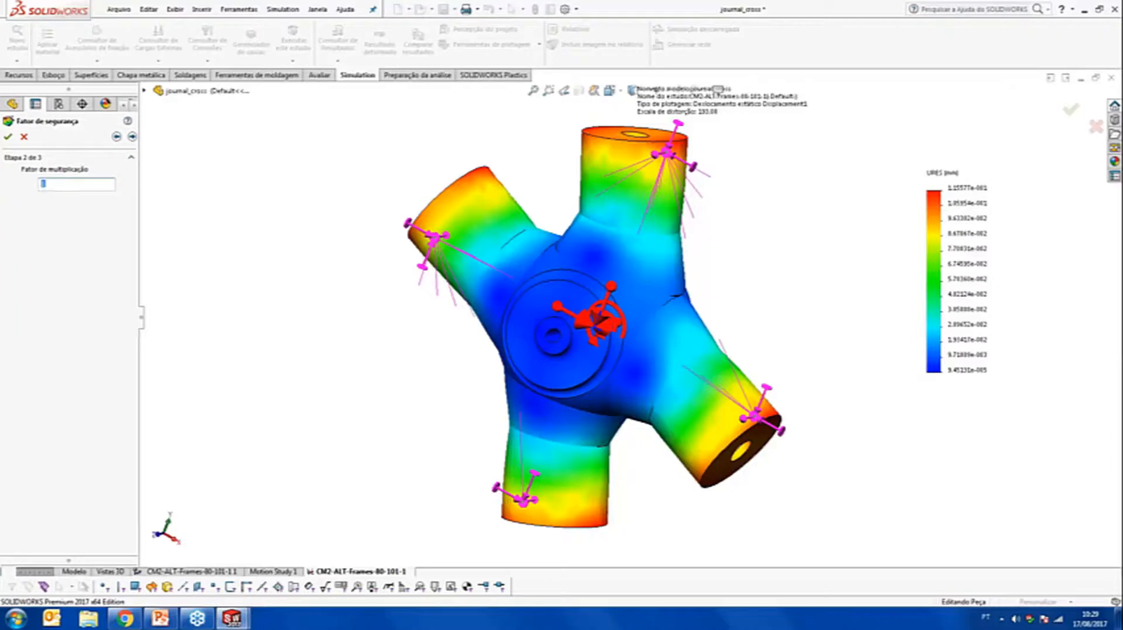
click(132, 138)
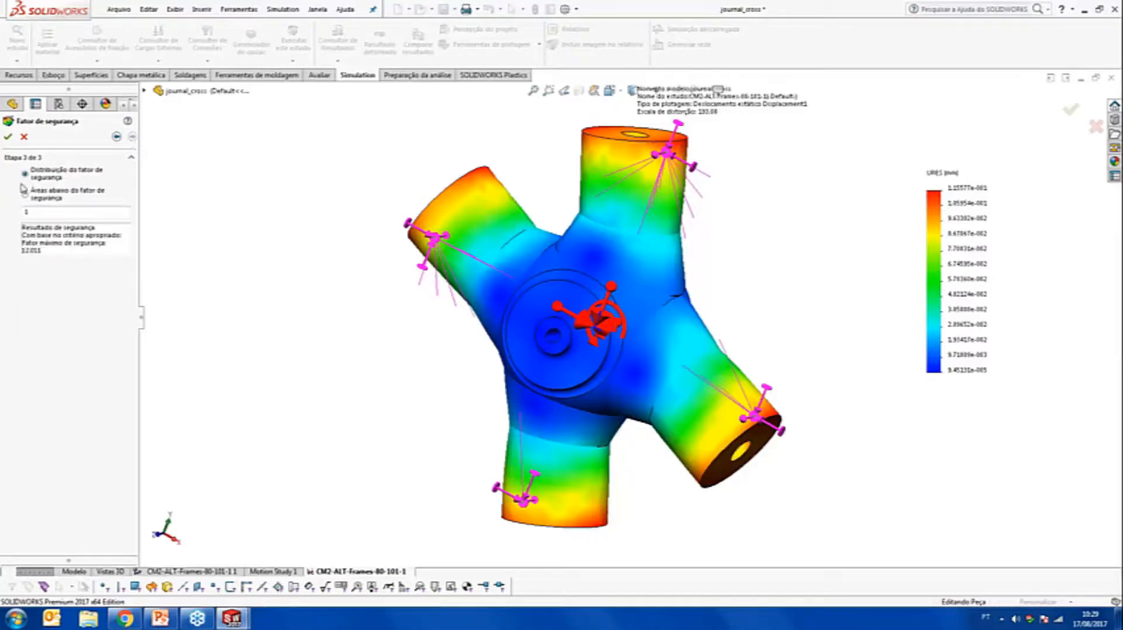
click(8, 137)
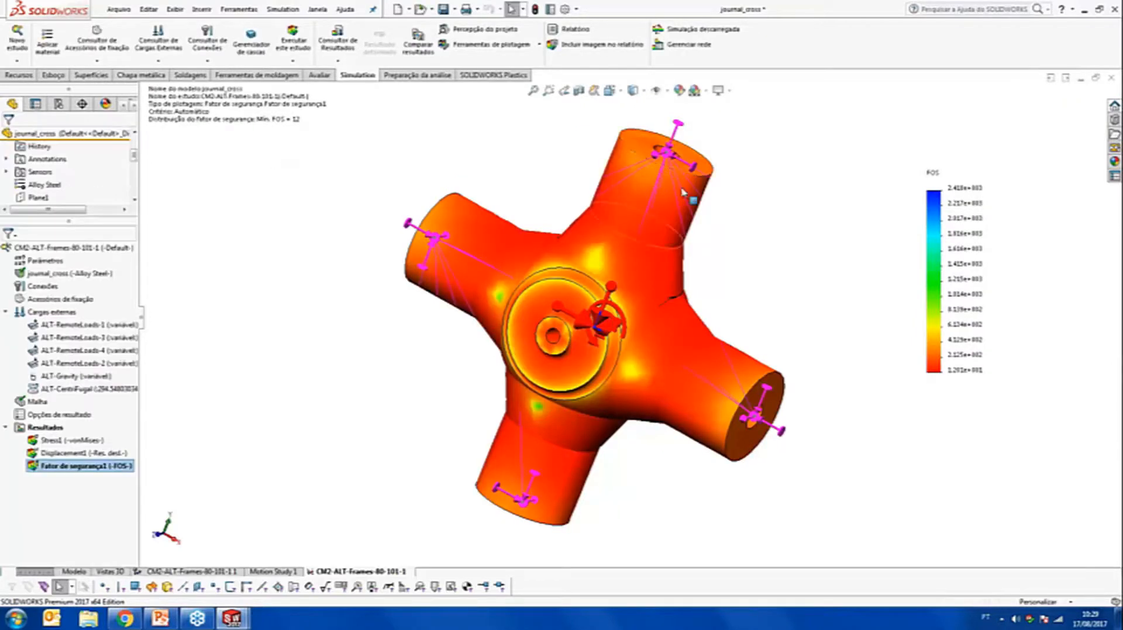
Set the number format of the factor of safety legend to general (geral)
middle_drag(687, 195, 625, 193)
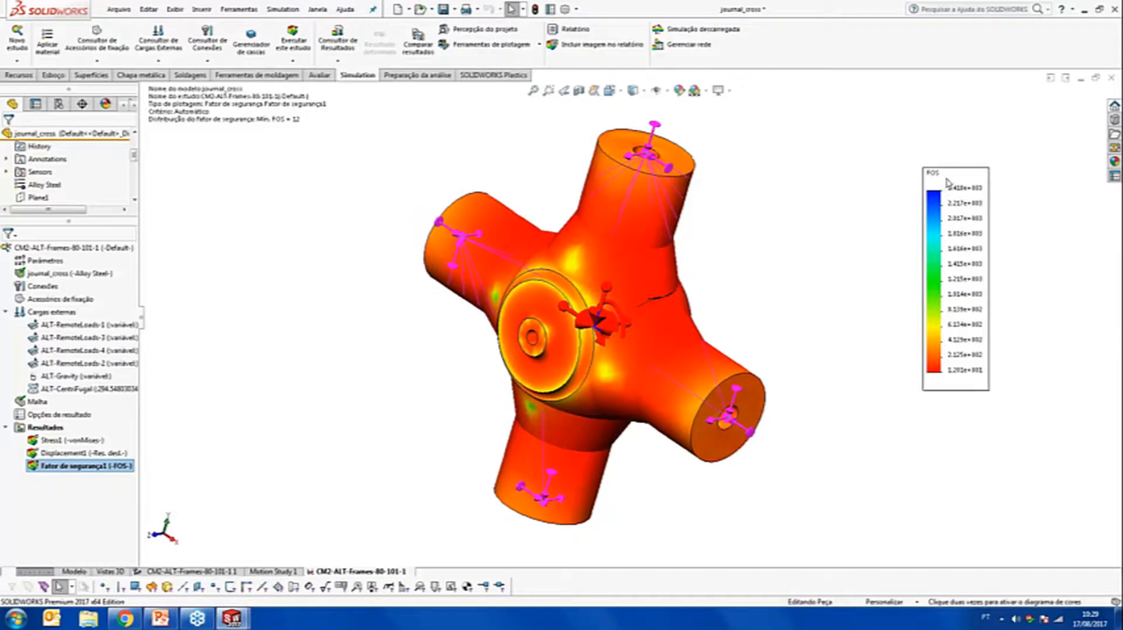
double_click(948, 186)
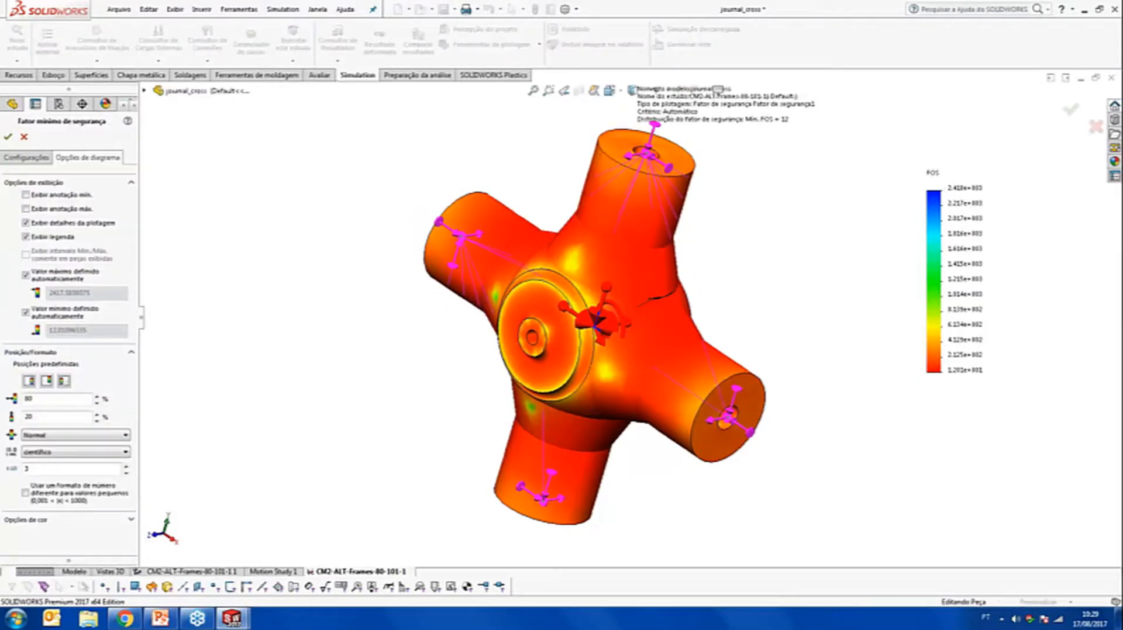
click(107, 452)
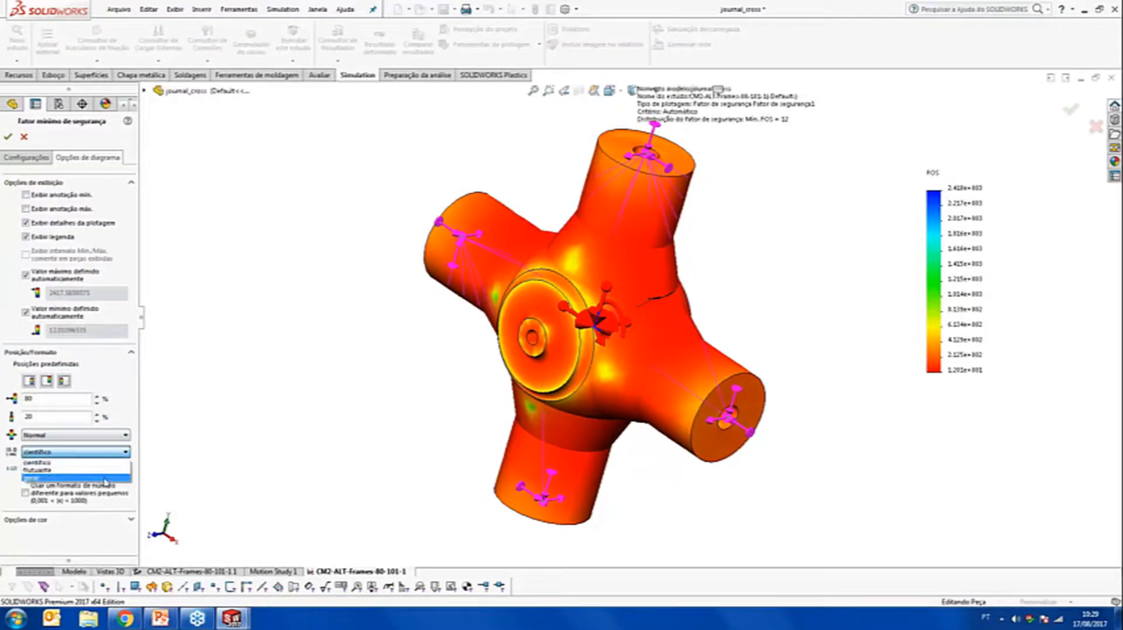
click(105, 479)
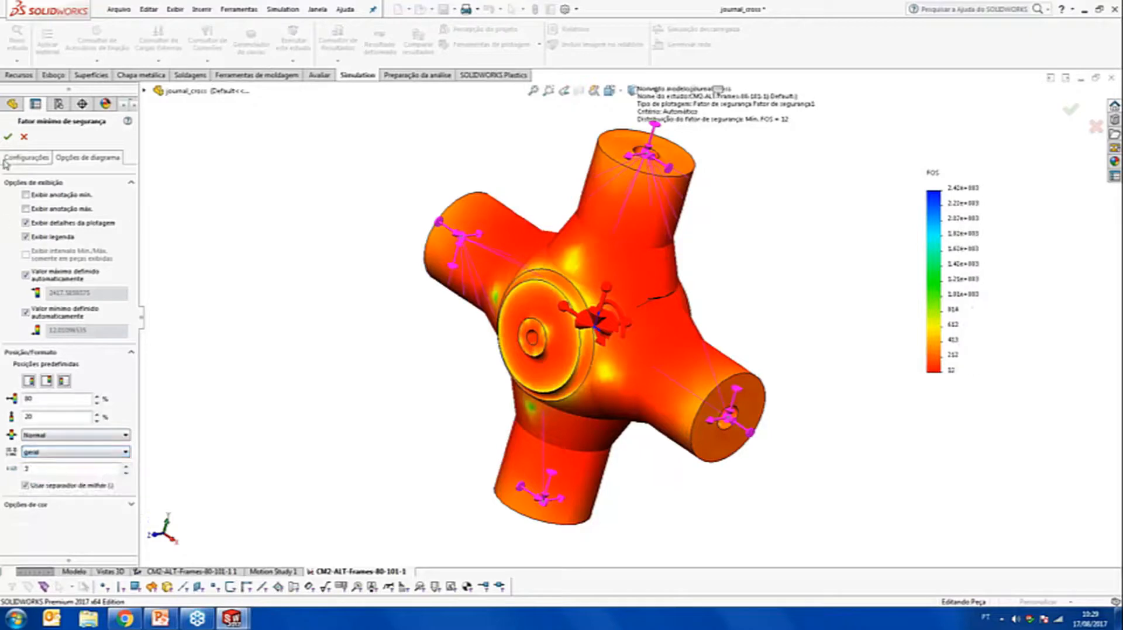
click(8, 136)
Set the number format of the factor of safety legend to floating (flutuante)
double_click(929, 175)
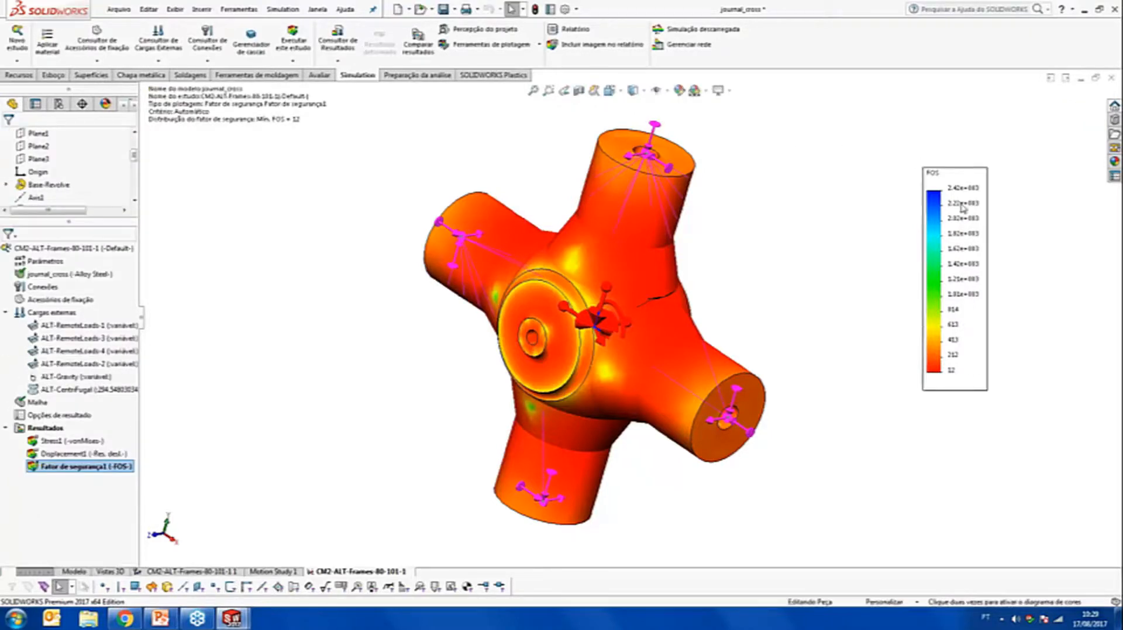
click(53, 456)
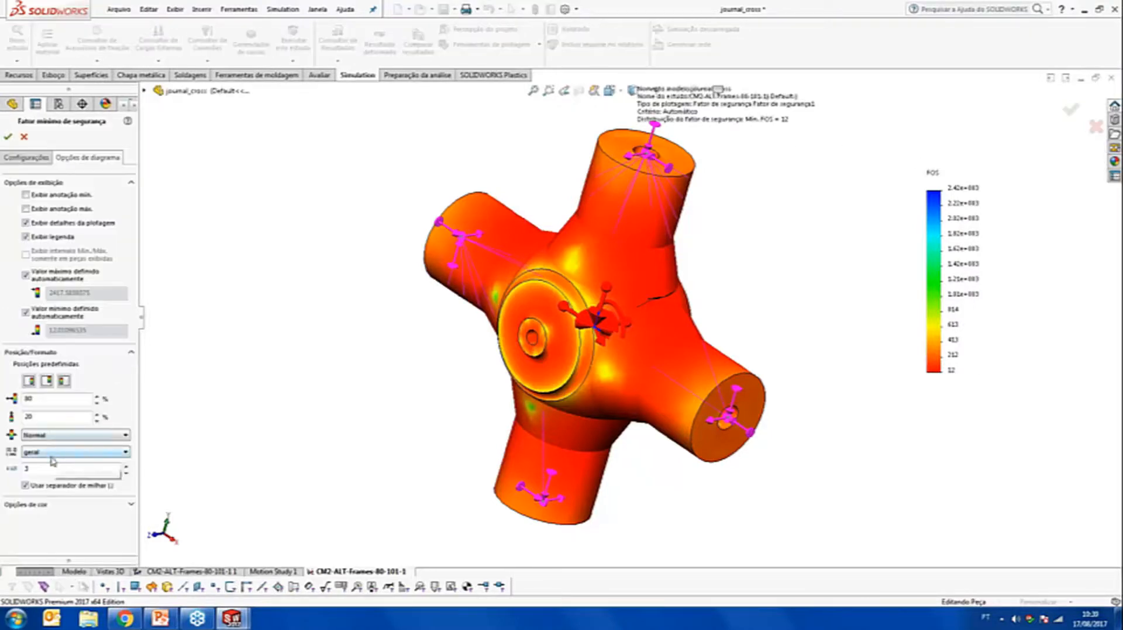
click(59, 470)
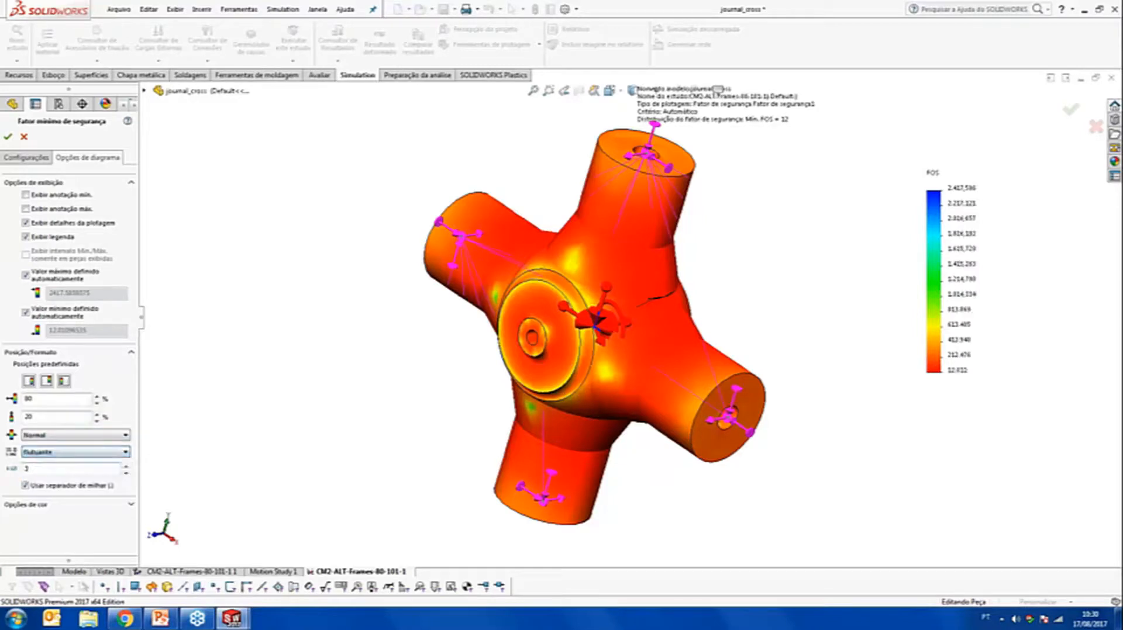
click(8, 136)
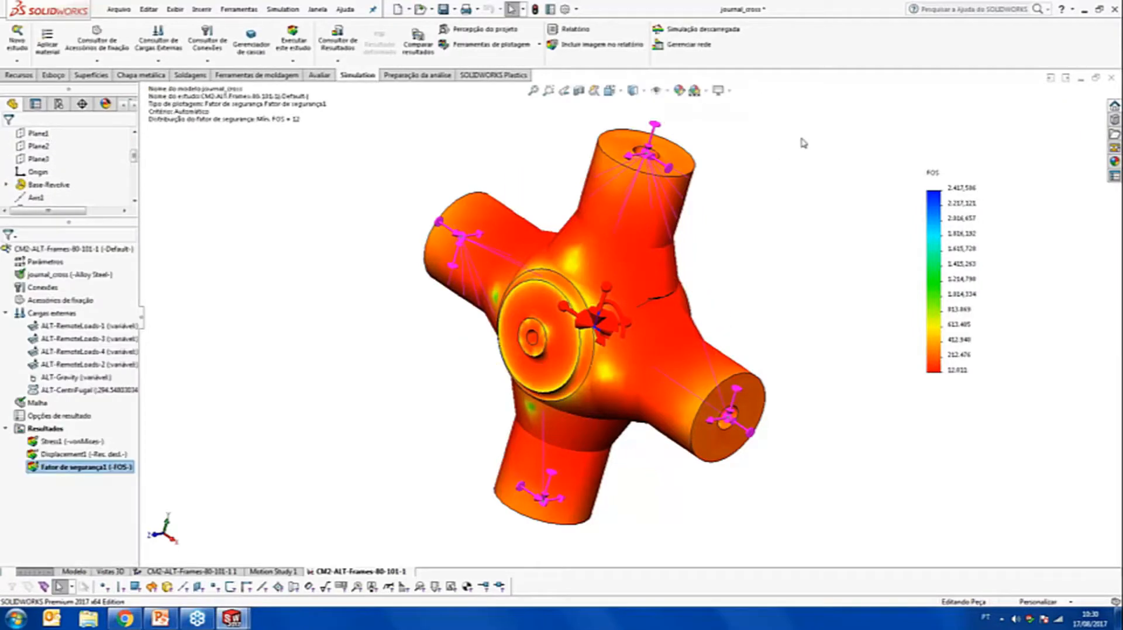
Try to set the maximum value of the factor of safety legend to 10
double_click(957, 187)
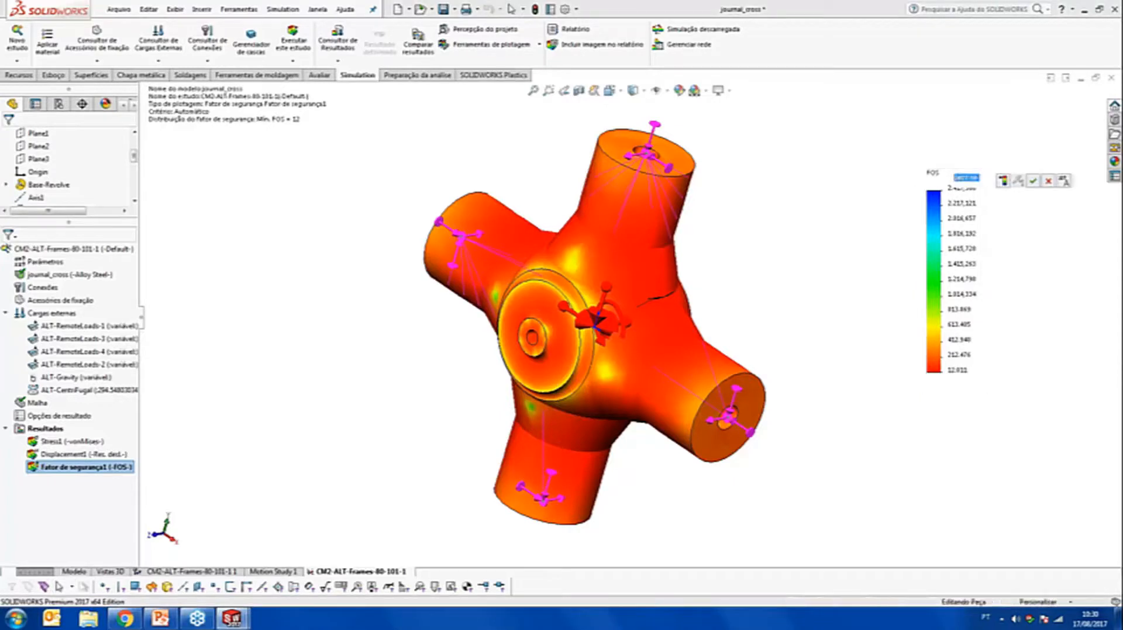
text(10)
key(Return)
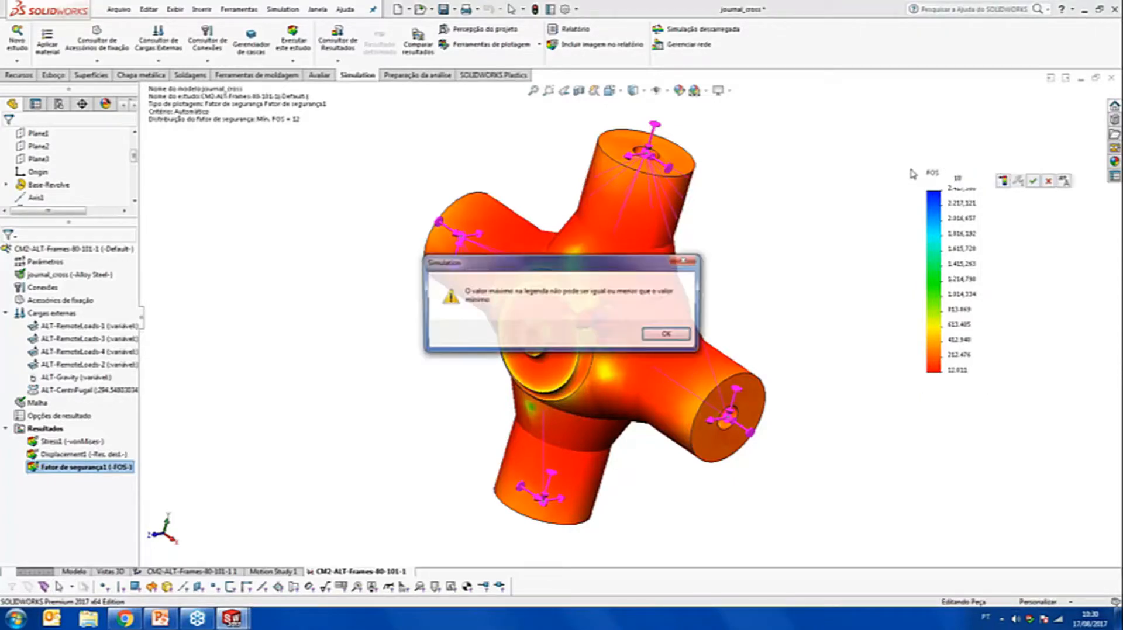
click(668, 336)
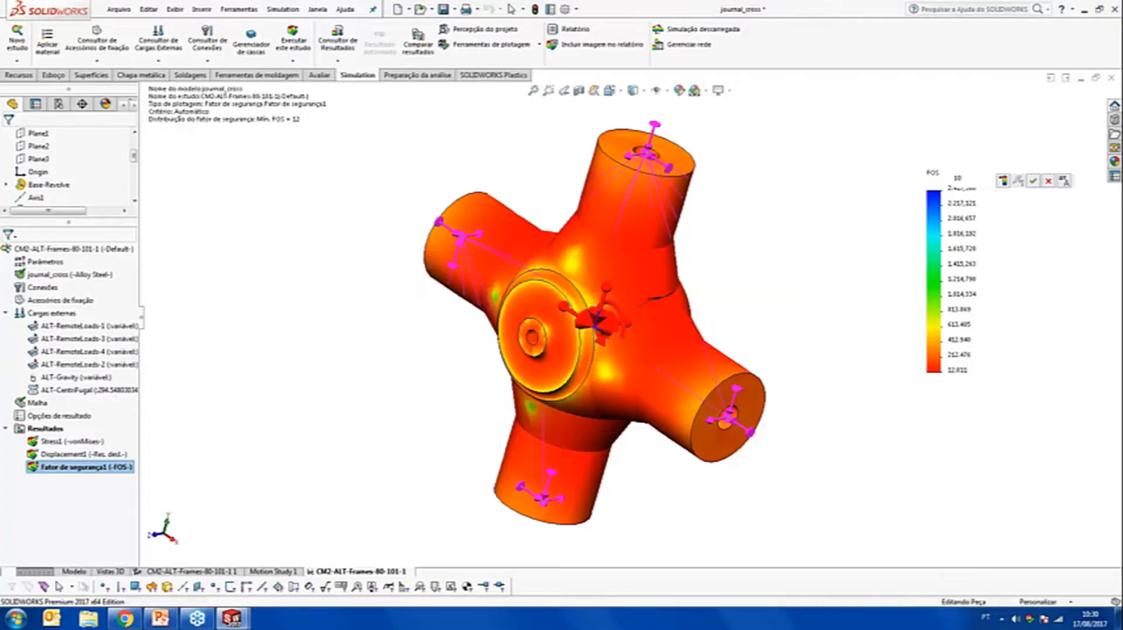
Set the maximum value of the factor of safety legend to 100
double_click(977, 177)
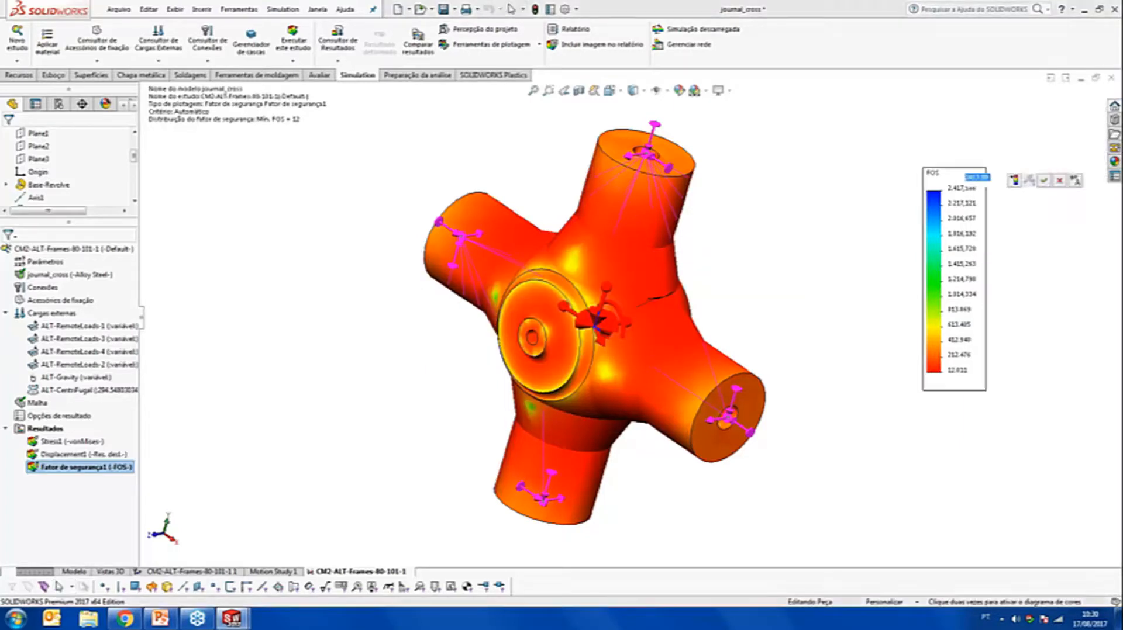
text(100)
key(Return)
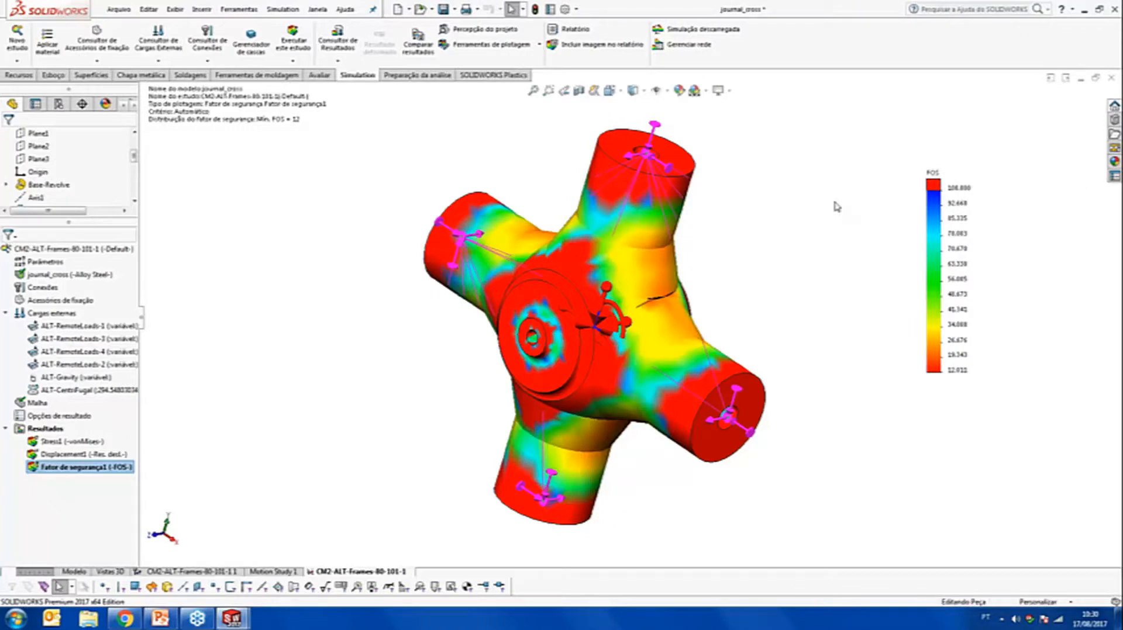
Change the legend colour for factor of safety values above the maximum to blue
double_click(934, 186)
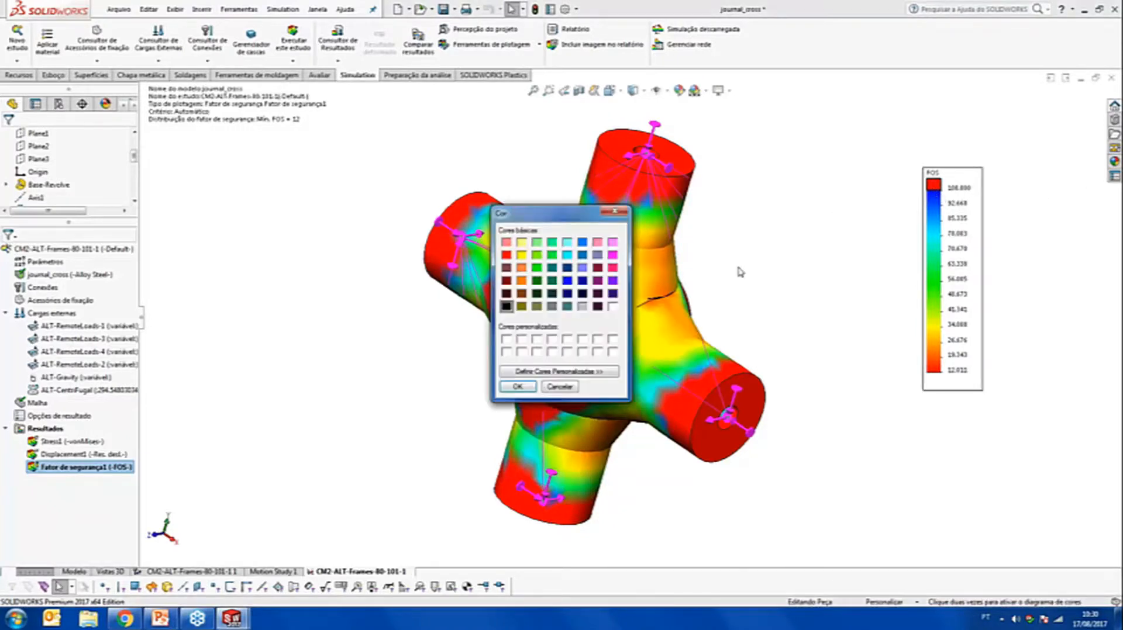
click(567, 281)
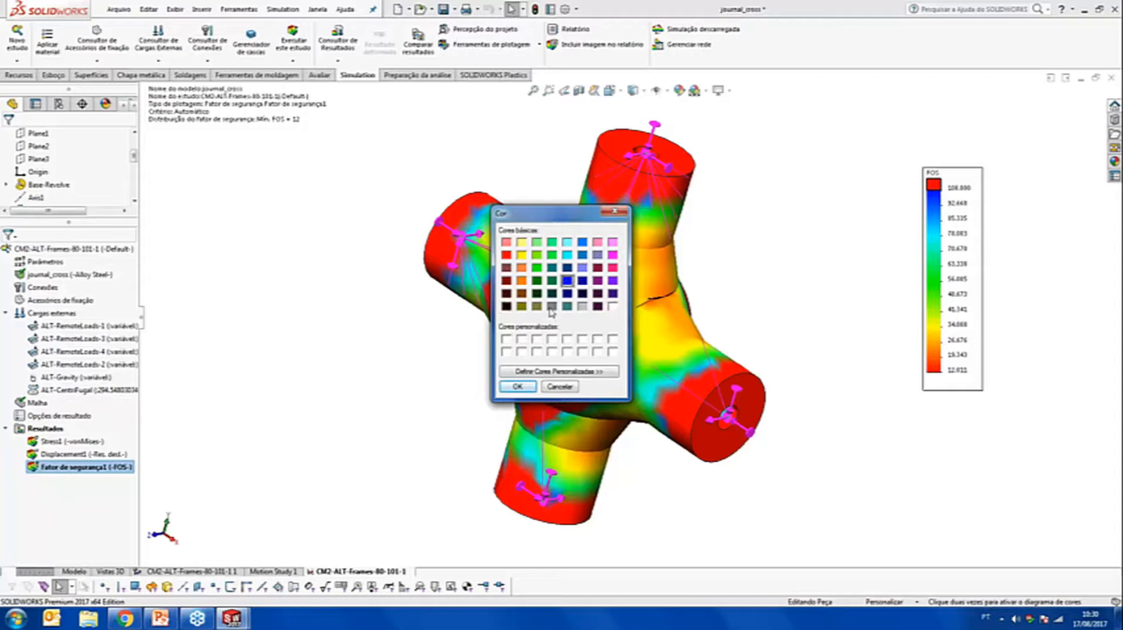
click(517, 387)
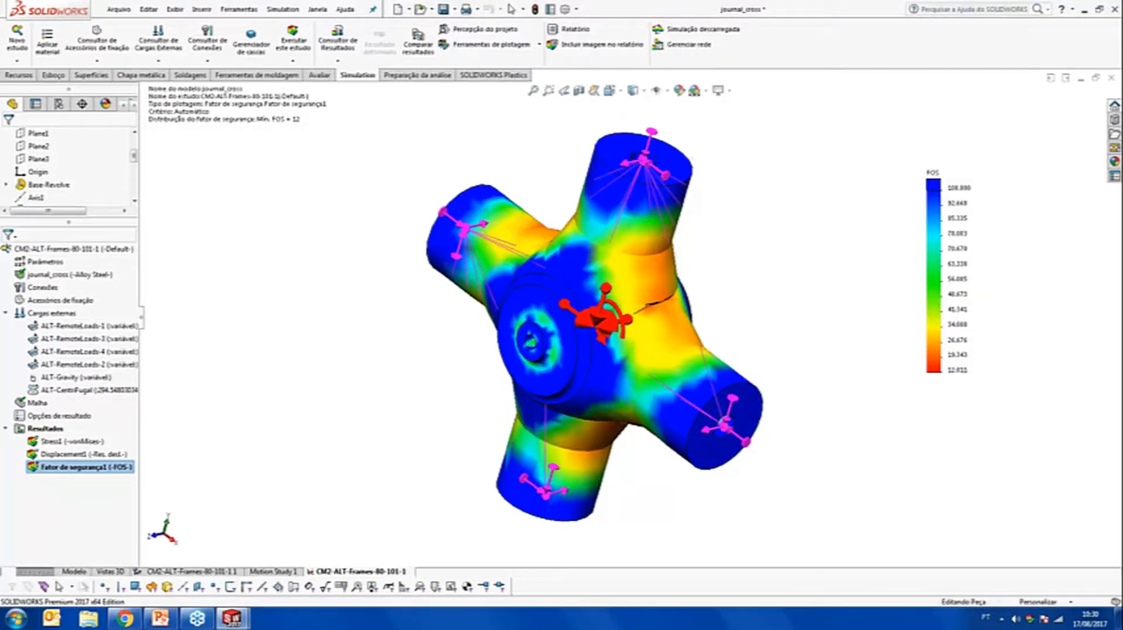
mouse_move(755, 245)
middle_down()
mouse_move(758, 236)
mouse_move(771, 251)
middle_up()
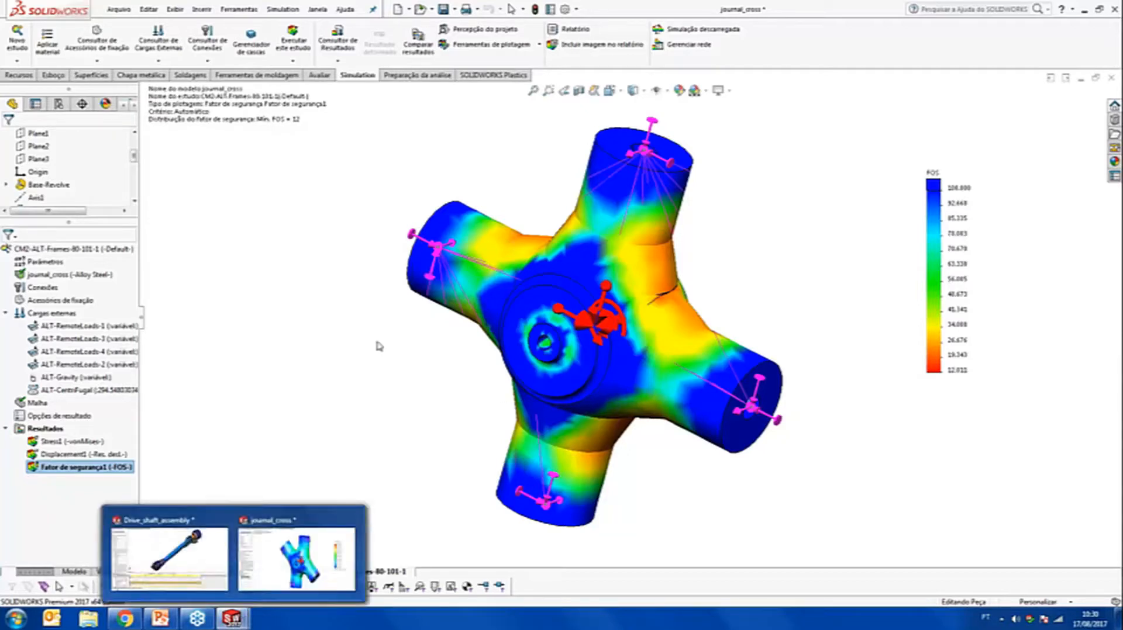
Switch to the Drive_shaft_assembly document and activate its CADWORKS motion study
mouse_move(224, 625)
click(208, 555)
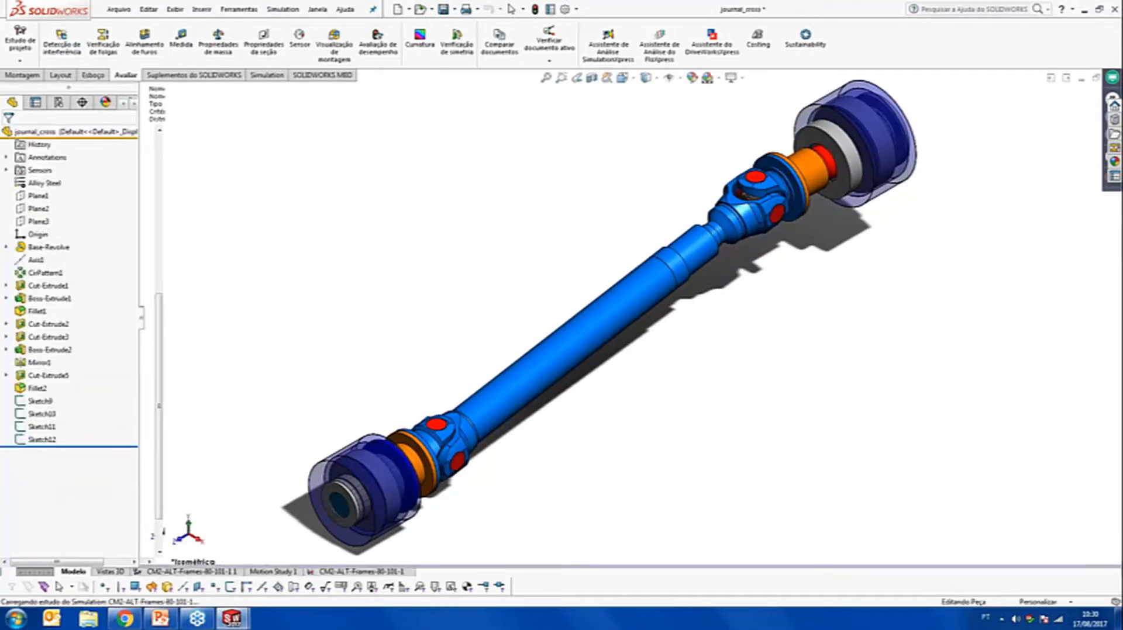
click(282, 8)
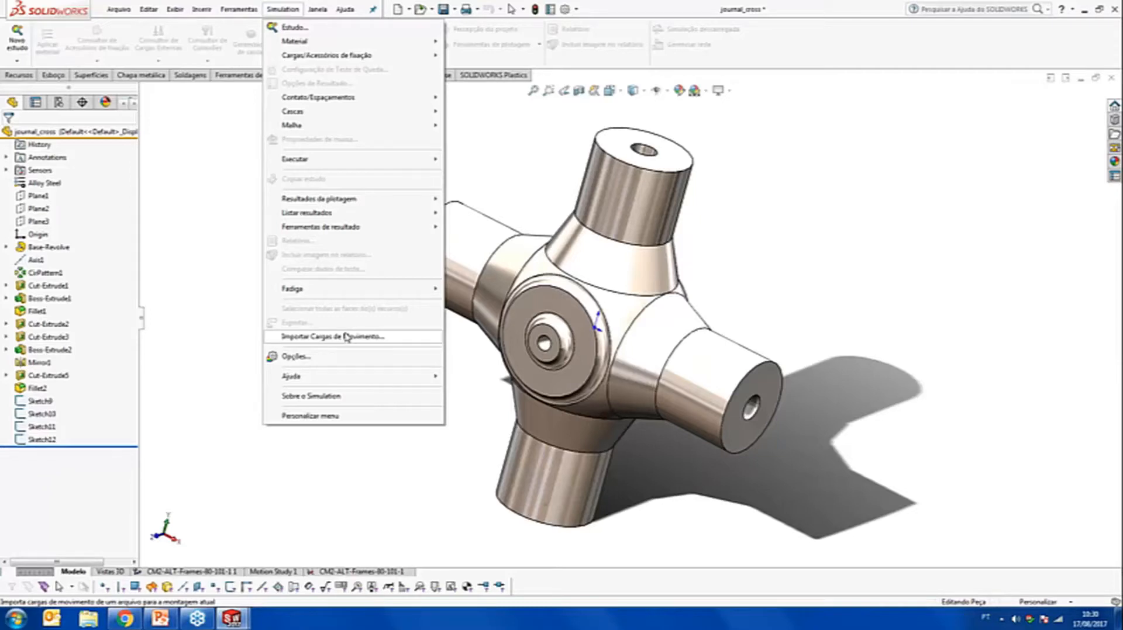
click(196, 292)
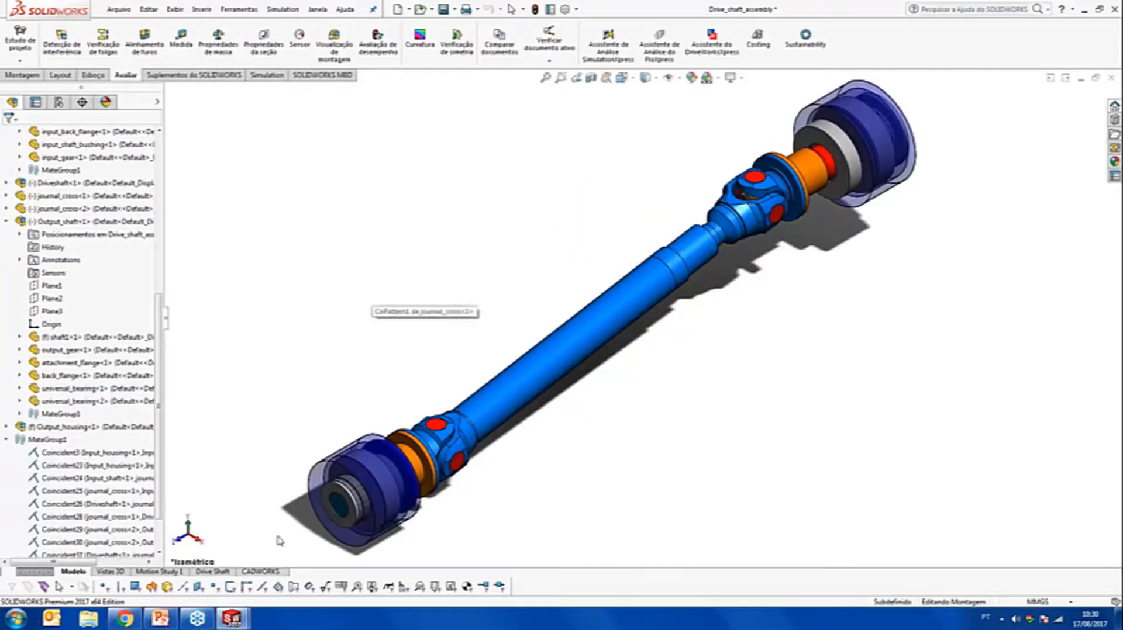
click(280, 572)
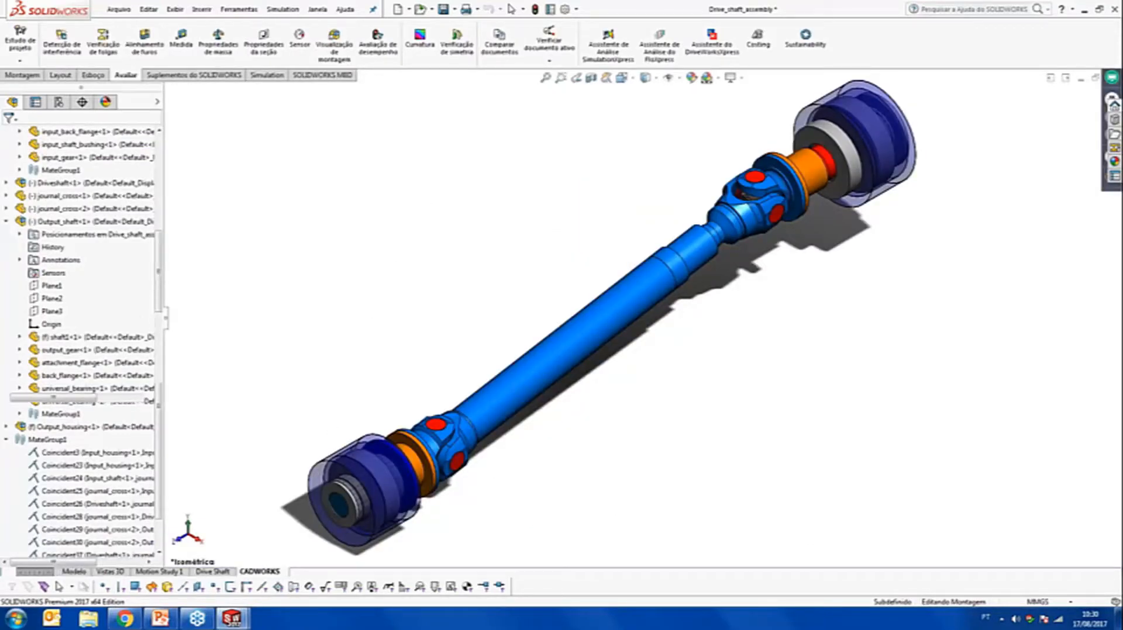